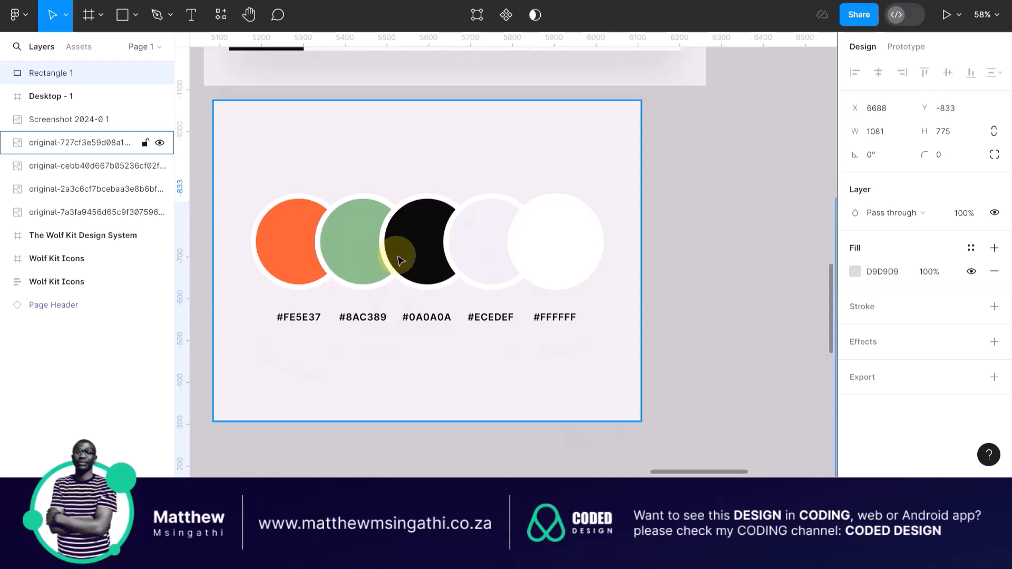
Draw a rectangle about 144 × 114 in the empty canvas area beside the color palette image
scroll(399, 259, right, 3)
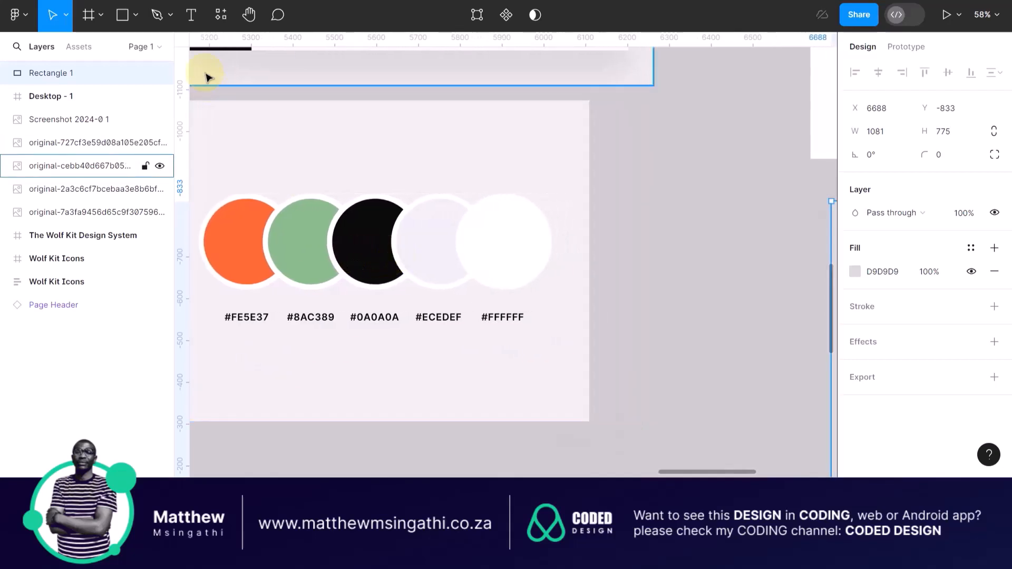
click(124, 15)
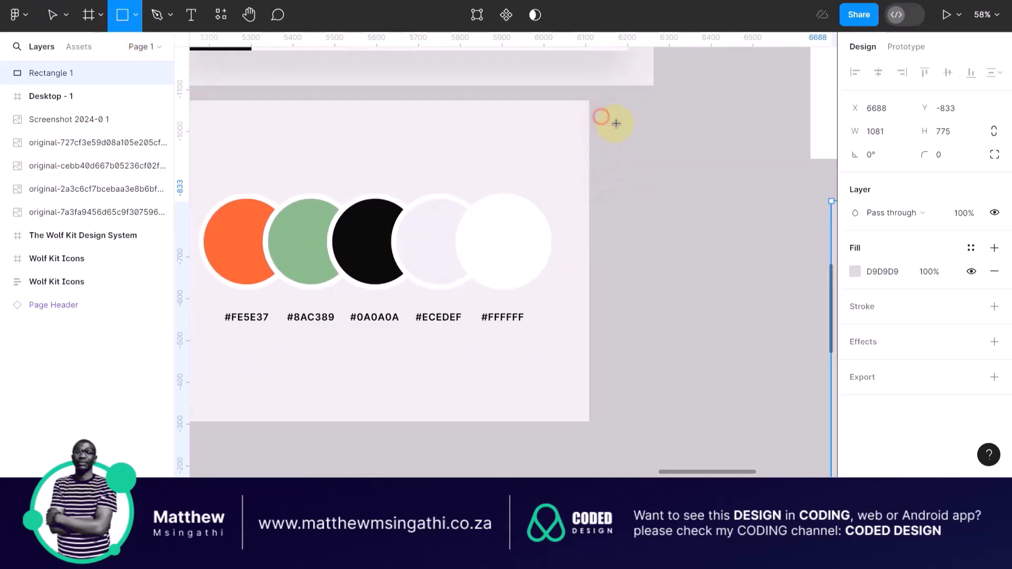
drag(601, 116, 661, 183)
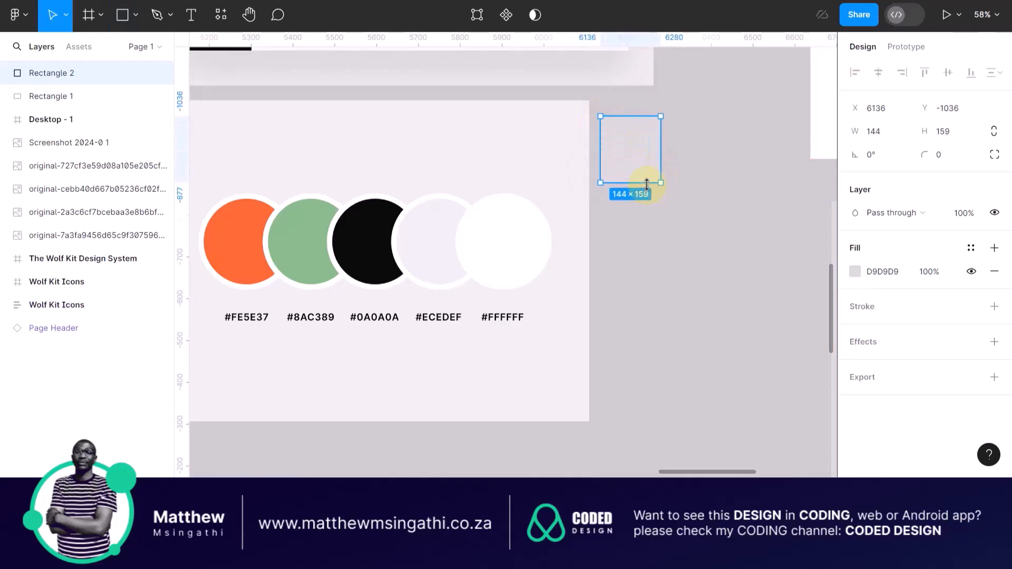
drag(647, 183, 646, 164)
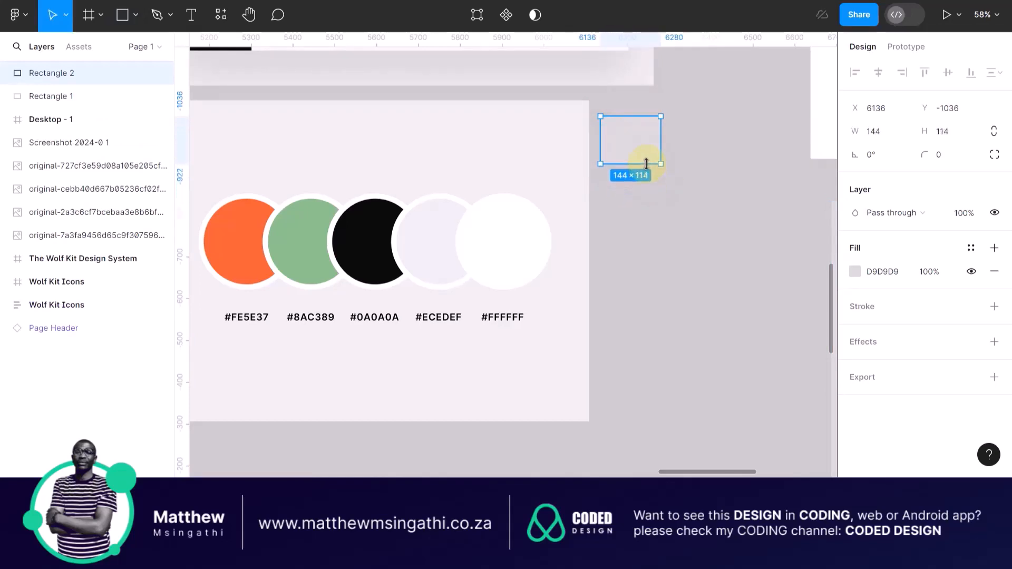
Move the small rectangle beside the dashboard image and fill it with orange FE5E37 sampled from the Sales Today card
scroll(648, 164, up, 5)
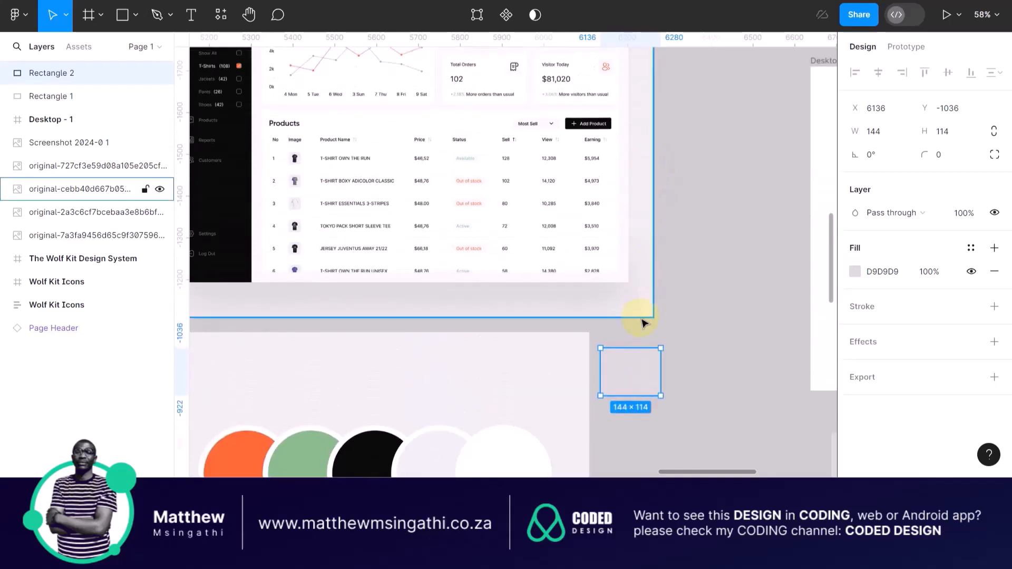
drag(635, 369, 700, 222)
scroll(702, 221, up, 2)
scroll(701, 220, left, 1)
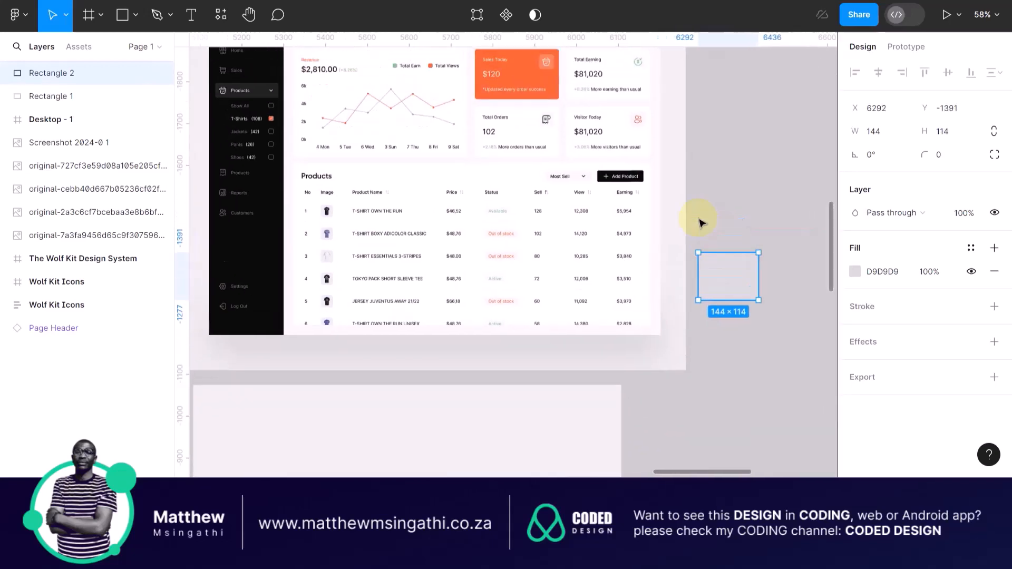
click(855, 271)
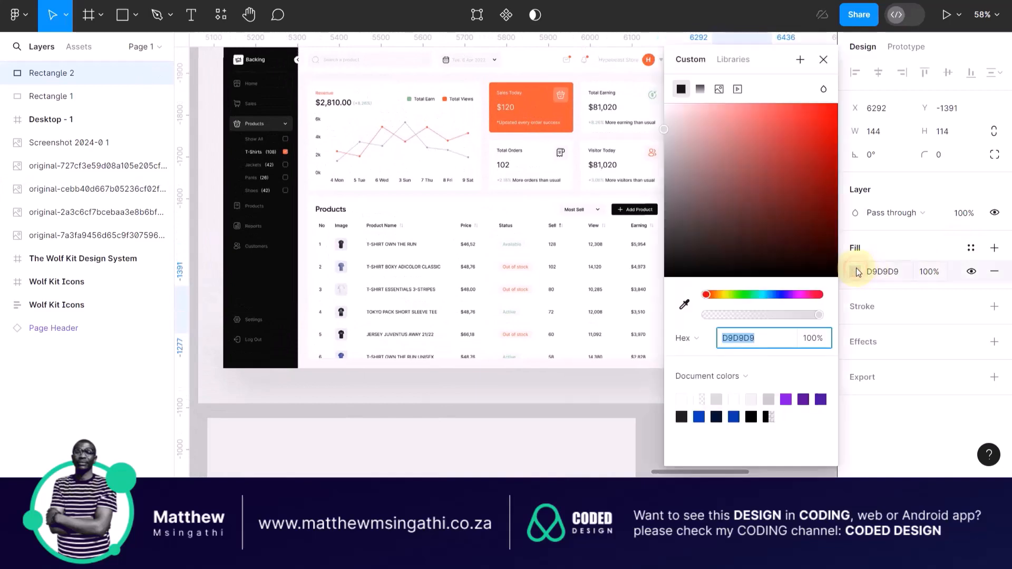
click(684, 305)
click(566, 108)
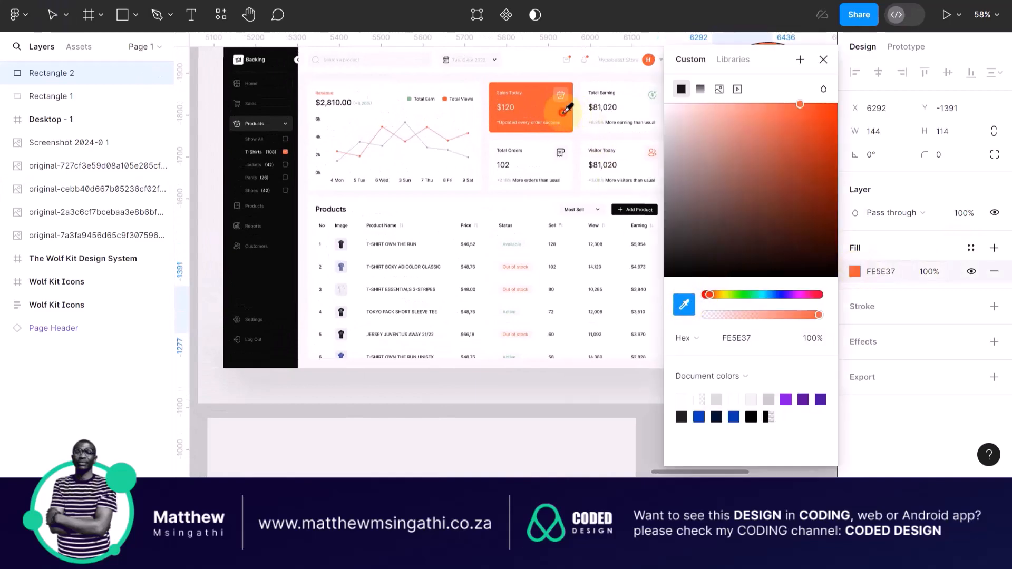
Move the orange rectangle down beside the color palette image, to about X 6228, Y -804
scroll(576, 211, down, 3)
scroll(576, 211, right, 1)
scroll(578, 218, down, 3)
click(617, 243)
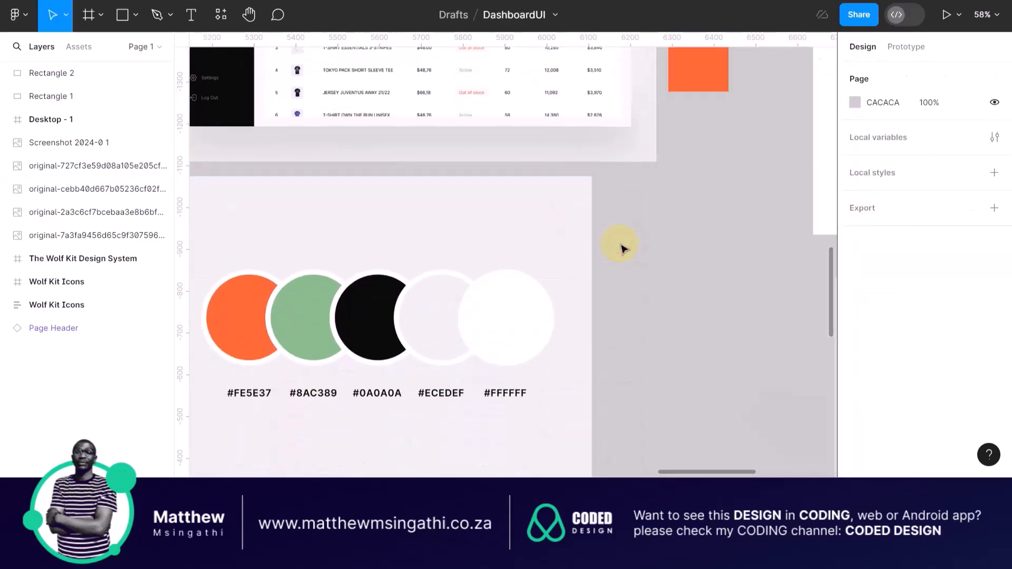
drag(707, 74, 683, 359)
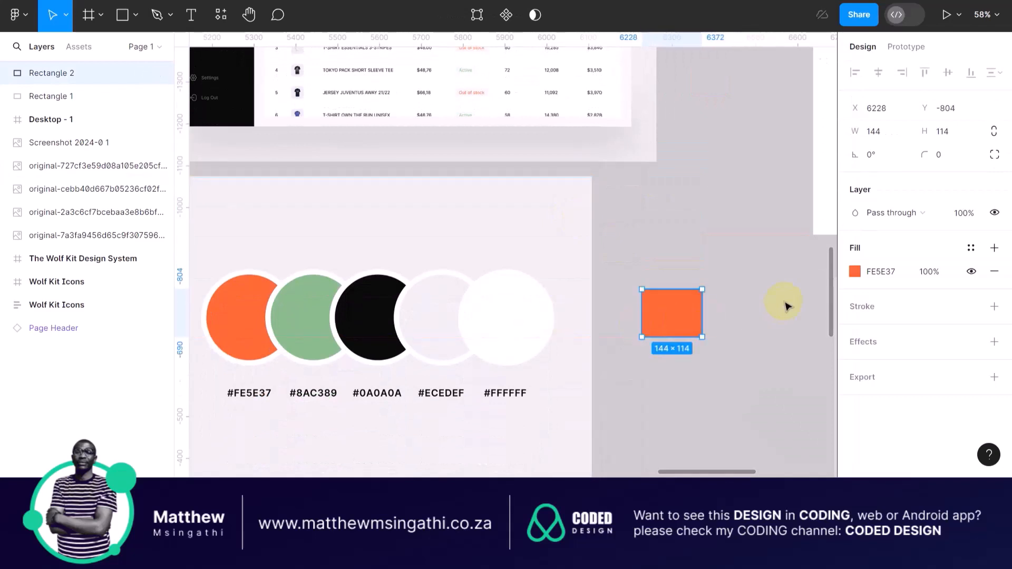
Change the rectangle's fill to green 8AC389 sampled from the palette's green circle
click(854, 272)
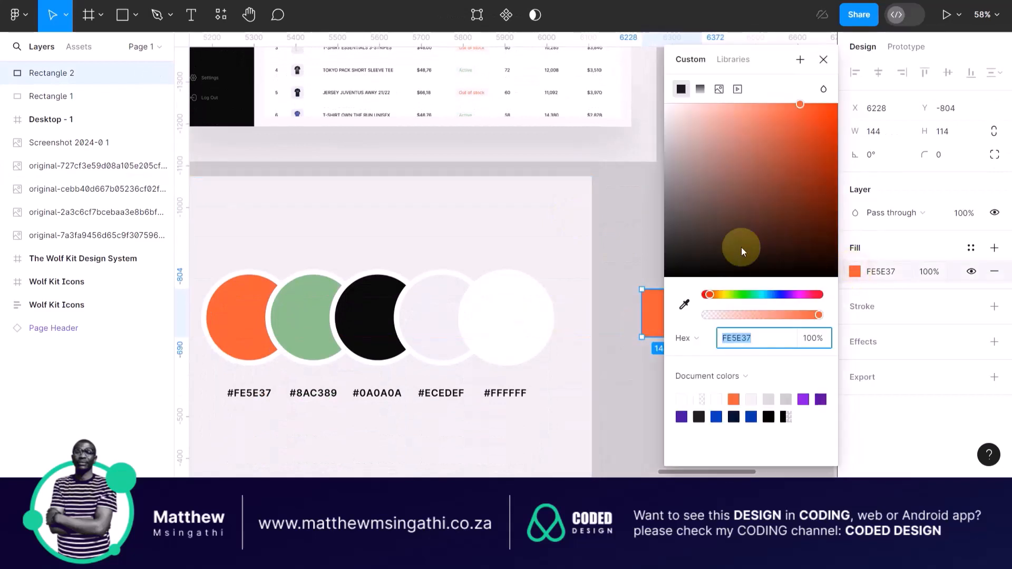
click(690, 305)
click(332, 308)
click(584, 196)
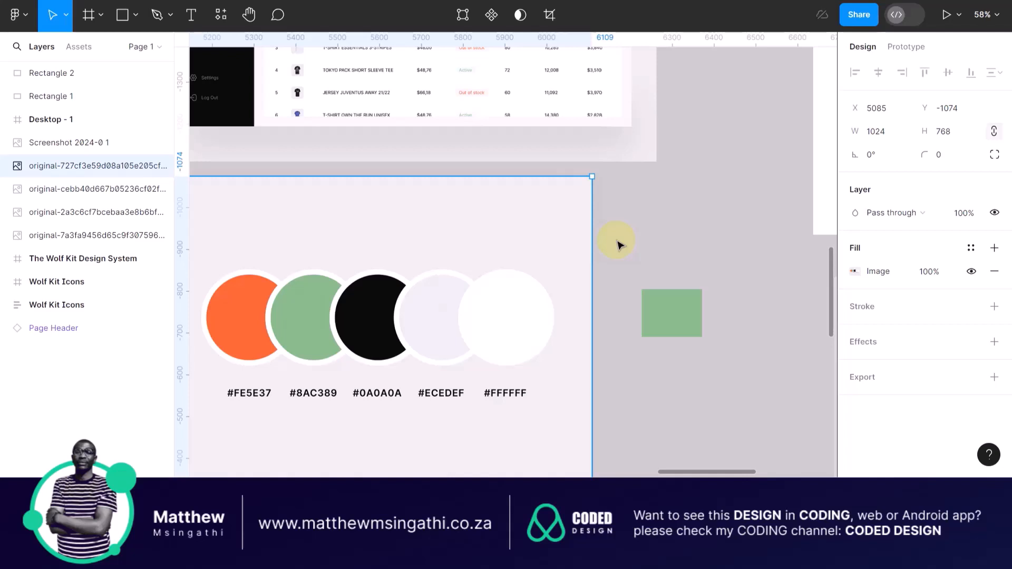
Move the green rectangle closer to the palette image, to about X 6191, Y -890
scroll(618, 244, down, 5)
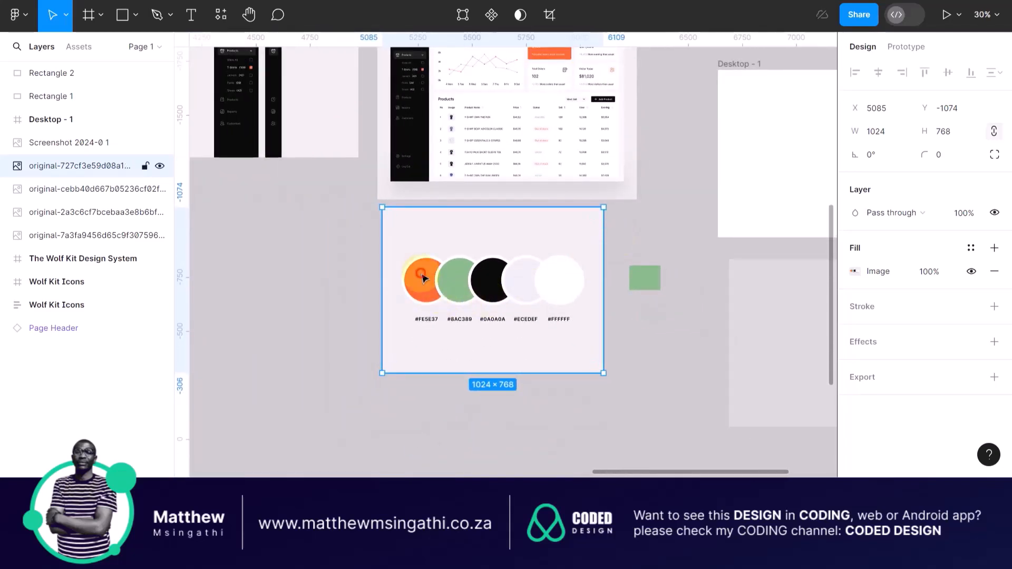
scroll(628, 176, up, 4)
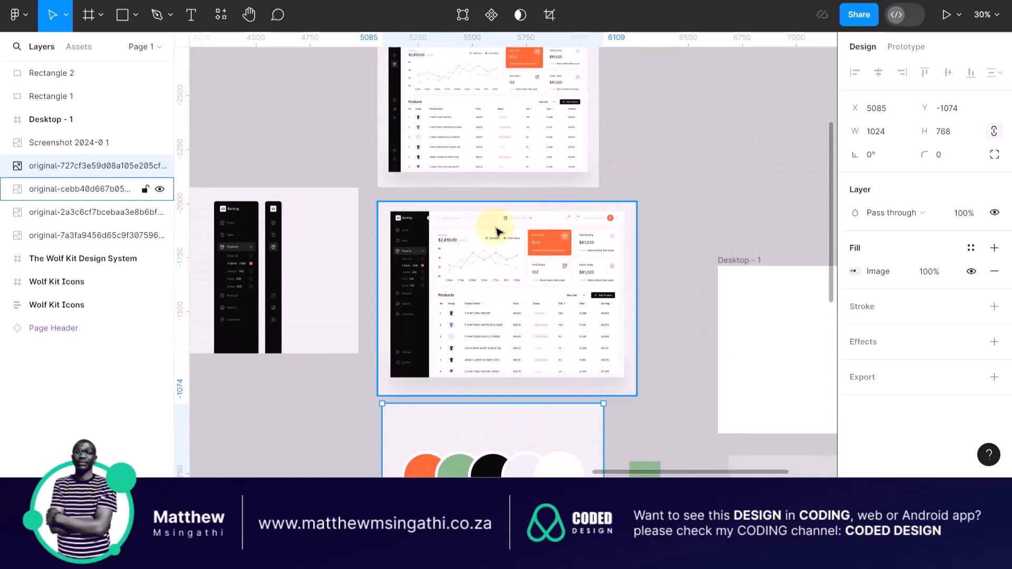
scroll(491, 232, down, 5)
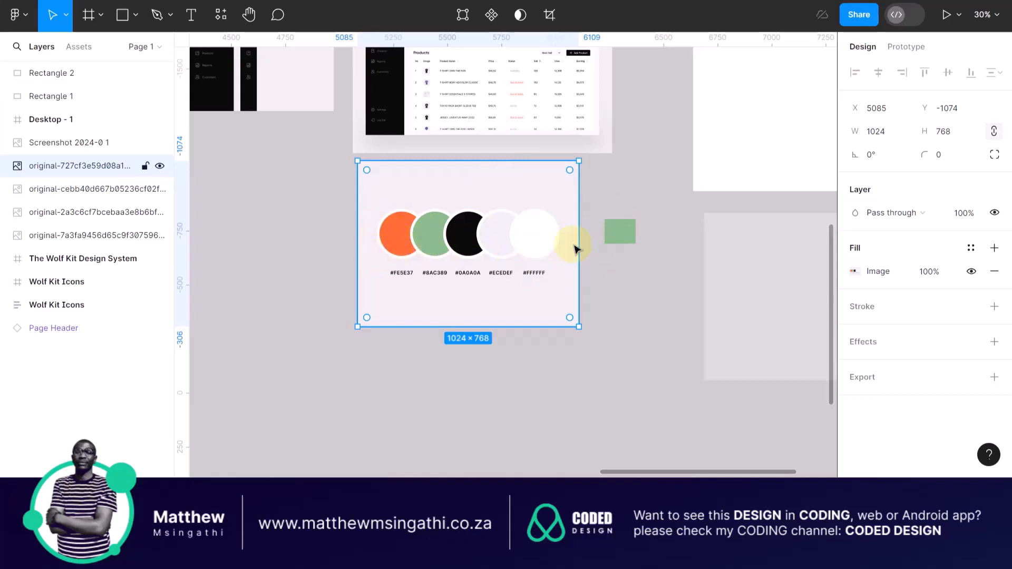
ctrl+scroll(658, 228, up, 3)
click(606, 221)
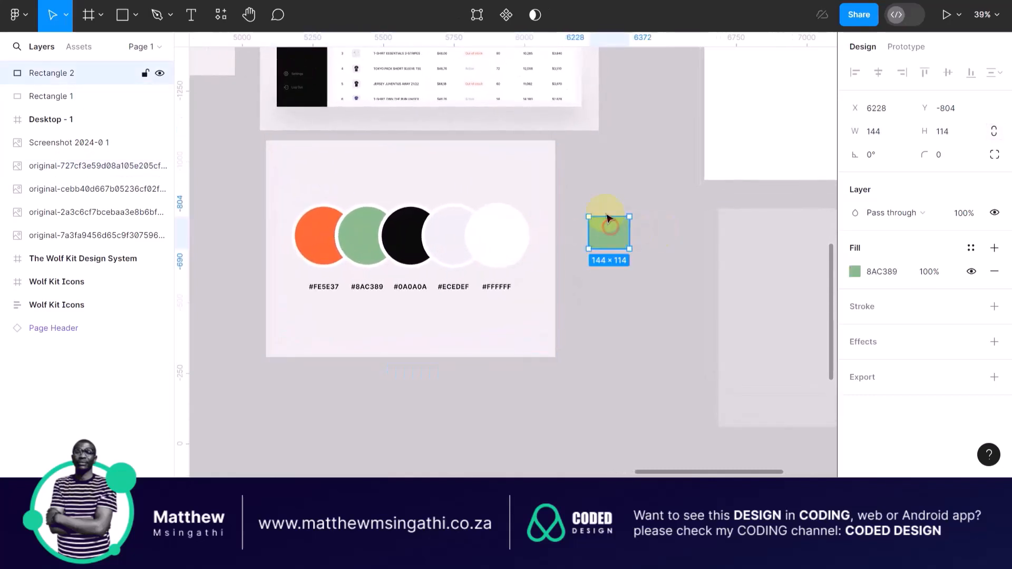
scroll(601, 209, up, 1)
click(477, 176)
drag(518, 175, 490, 176)
ctrl+scroll(516, 187, up, 1)
click(606, 205)
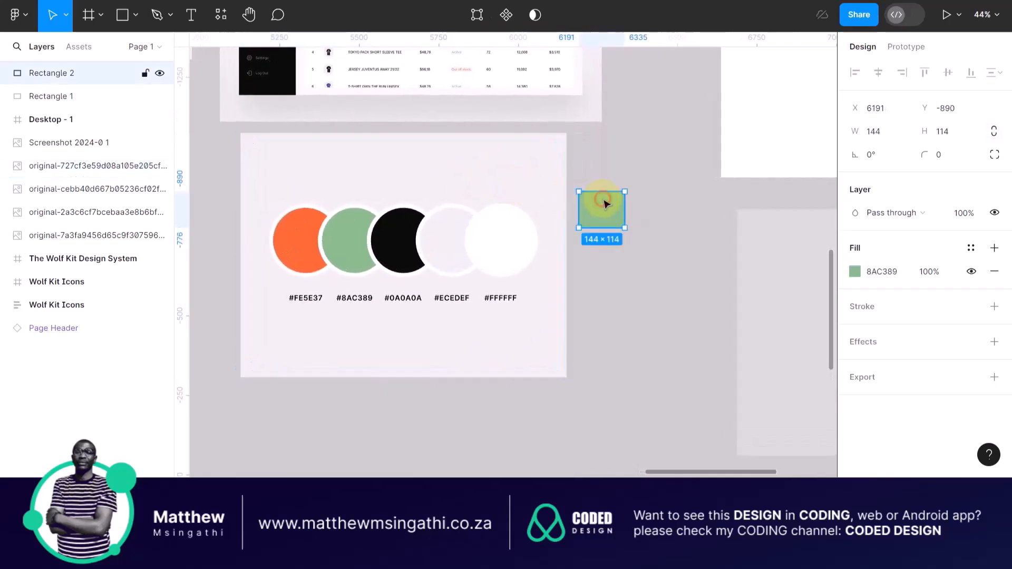
Change the rectangle's fill to orange FE5E37 sampled from the palette's orange circle
click(854, 271)
click(684, 306)
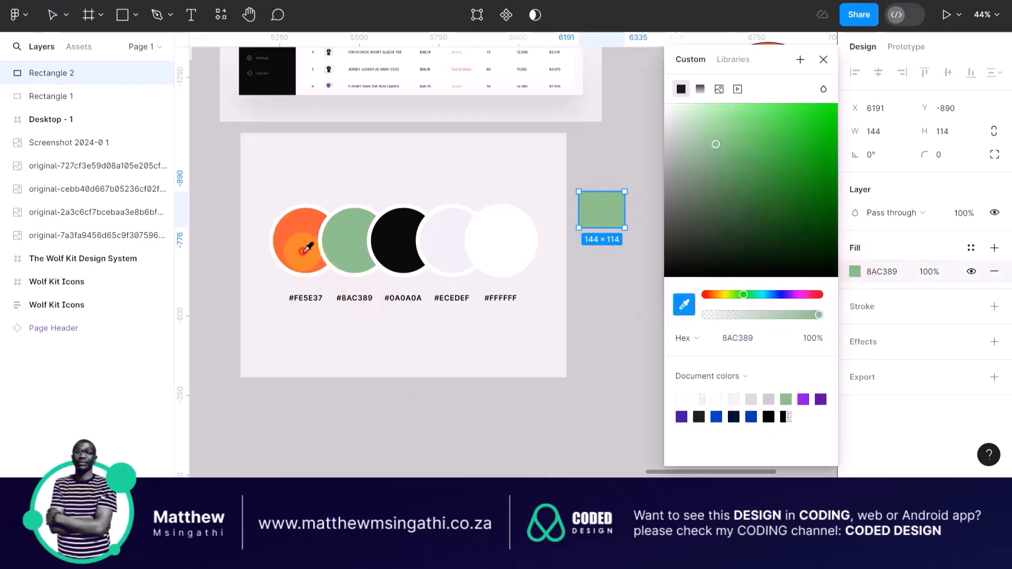
click(303, 241)
click(606, 315)
Add a second fill to the orange rectangle and remove it again
click(602, 218)
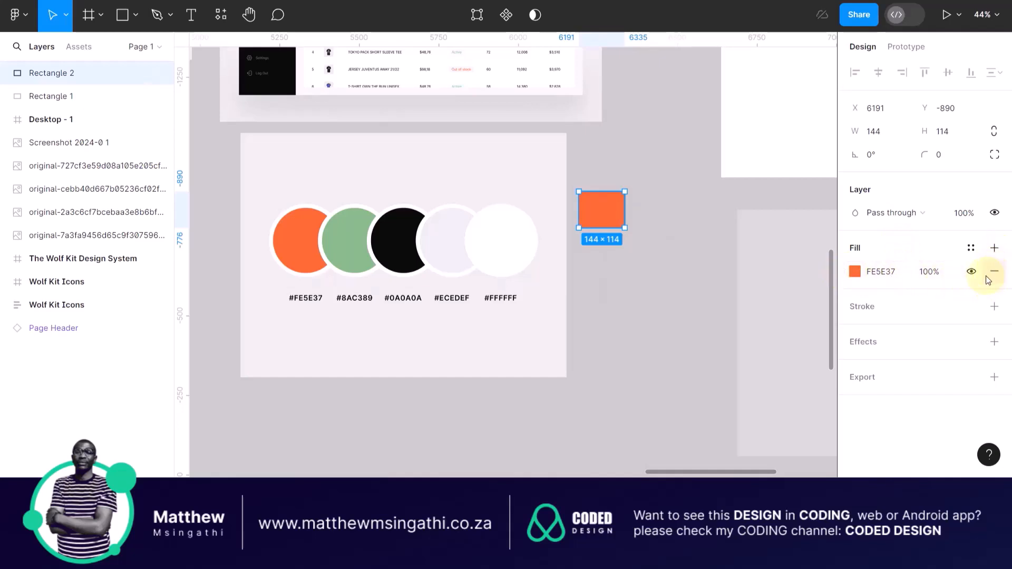
click(856, 273)
click(858, 274)
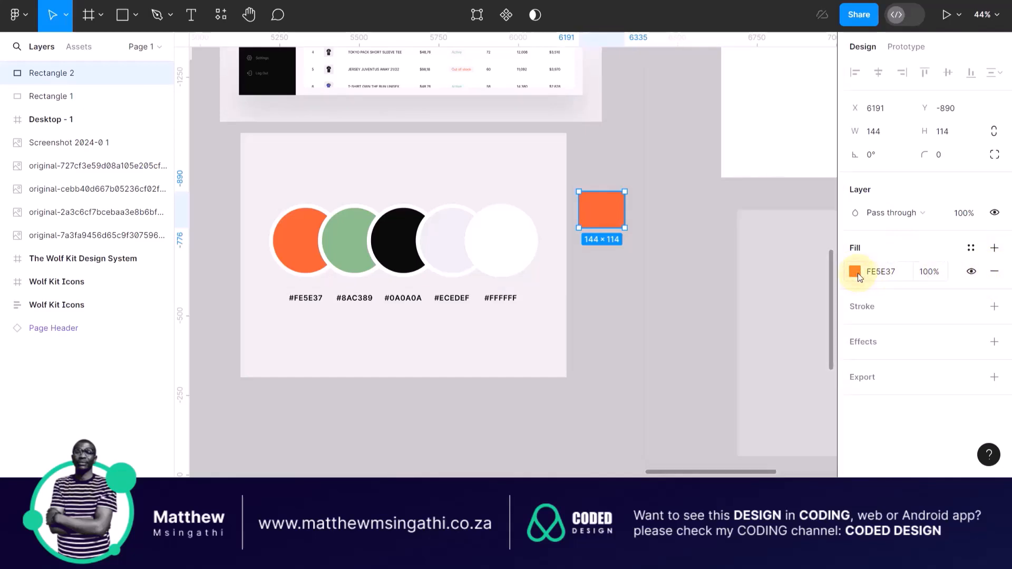
click(856, 273)
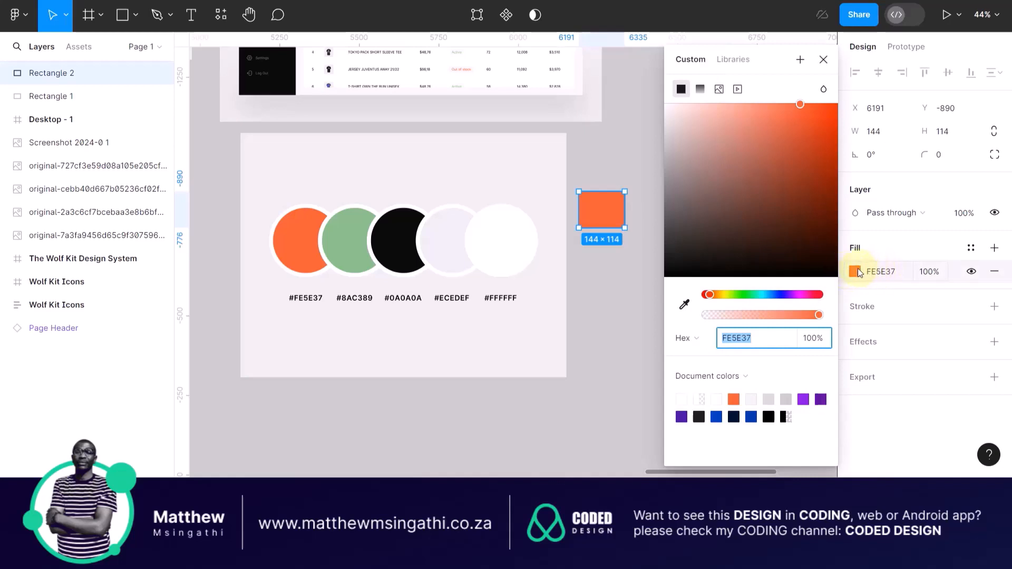
click(858, 273)
click(994, 248)
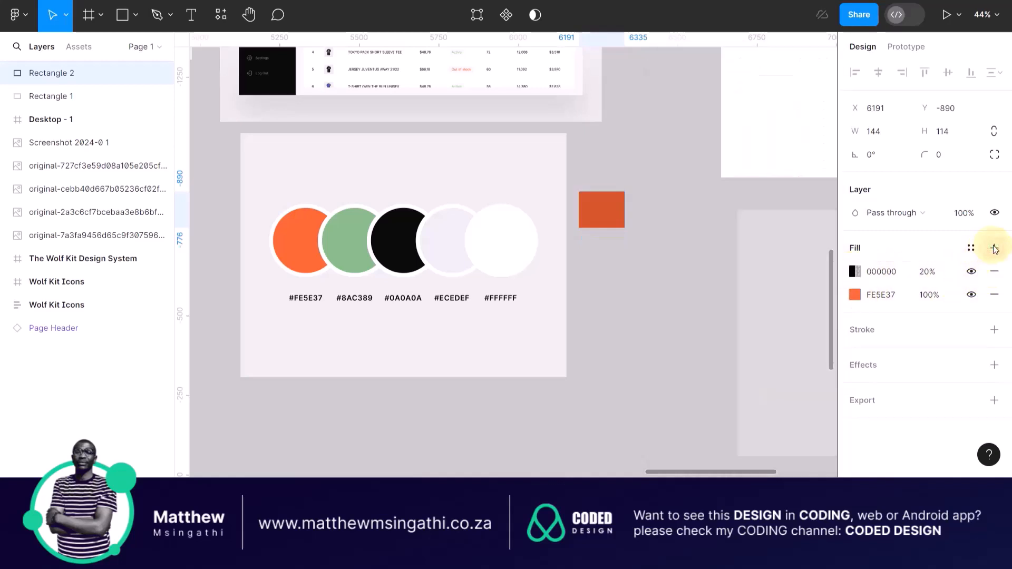
click(995, 271)
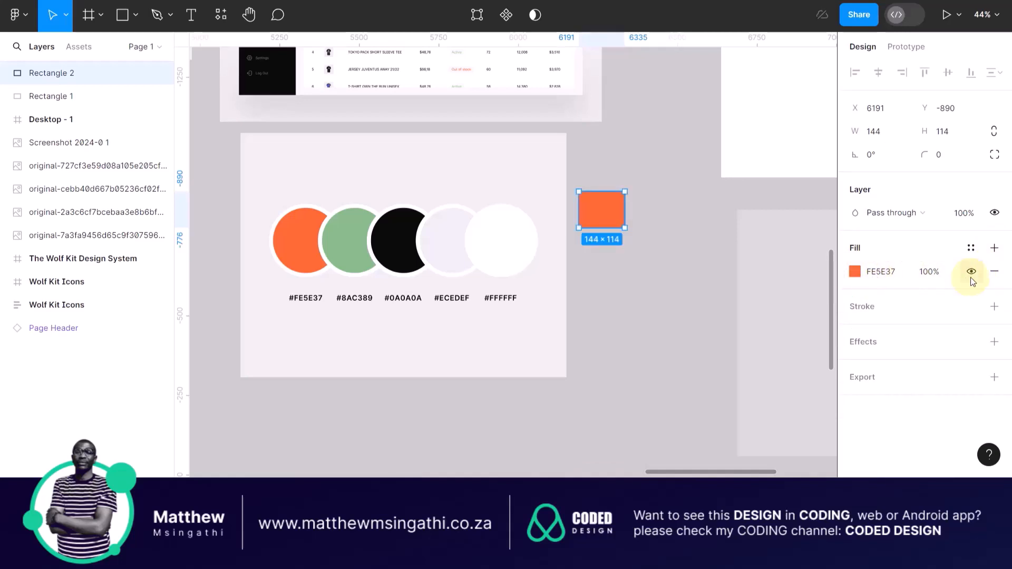
Replace the rectangle's fill with a new one in orange FE5E37, sampled from the palette's orange circle
click(993, 272)
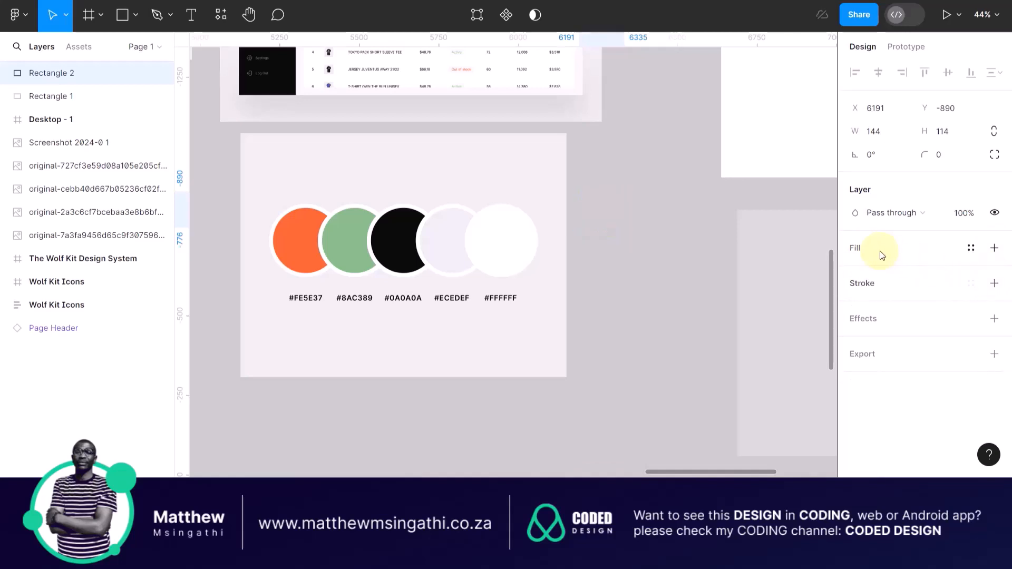
click(996, 248)
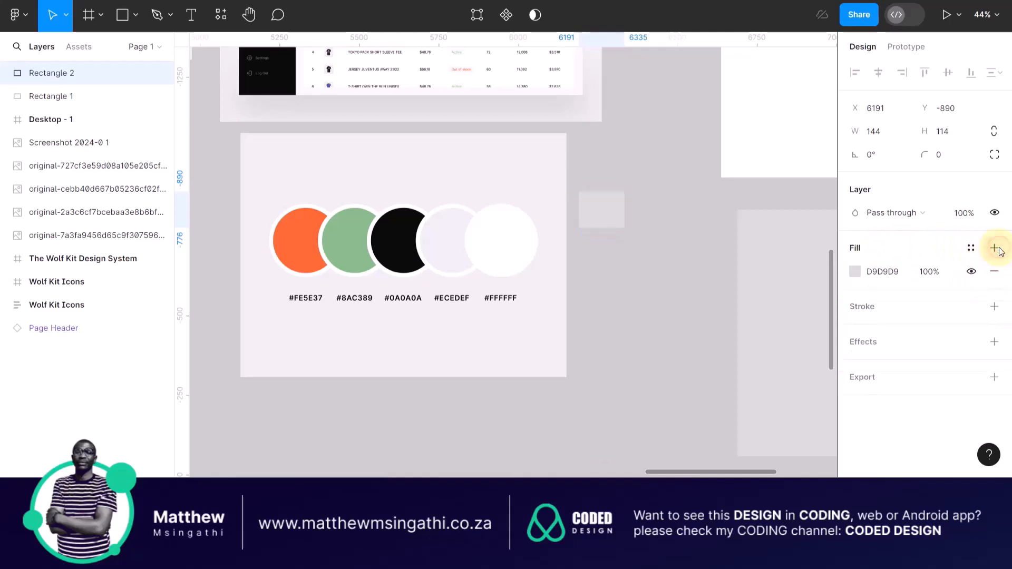
click(855, 272)
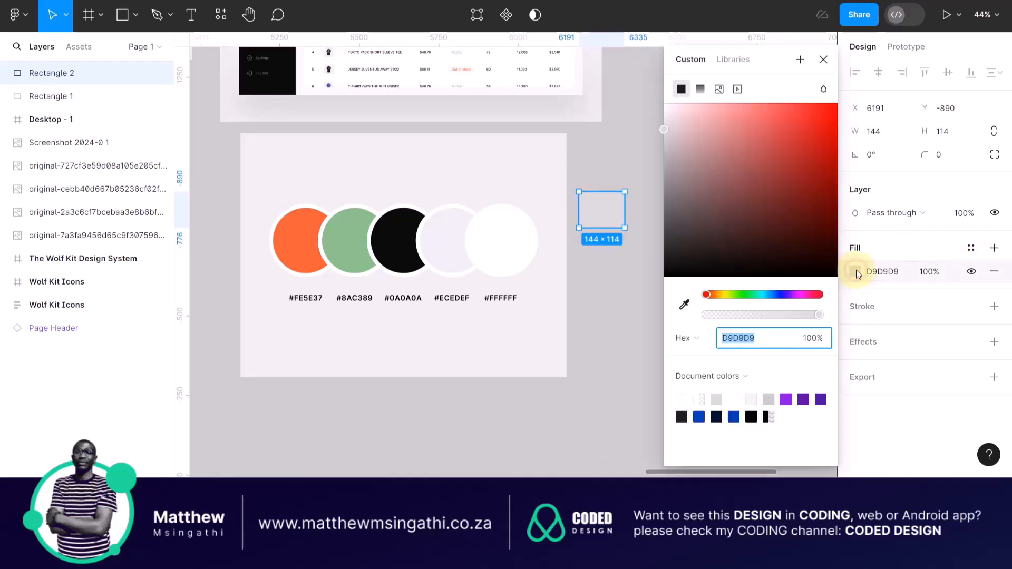
click(684, 305)
click(307, 251)
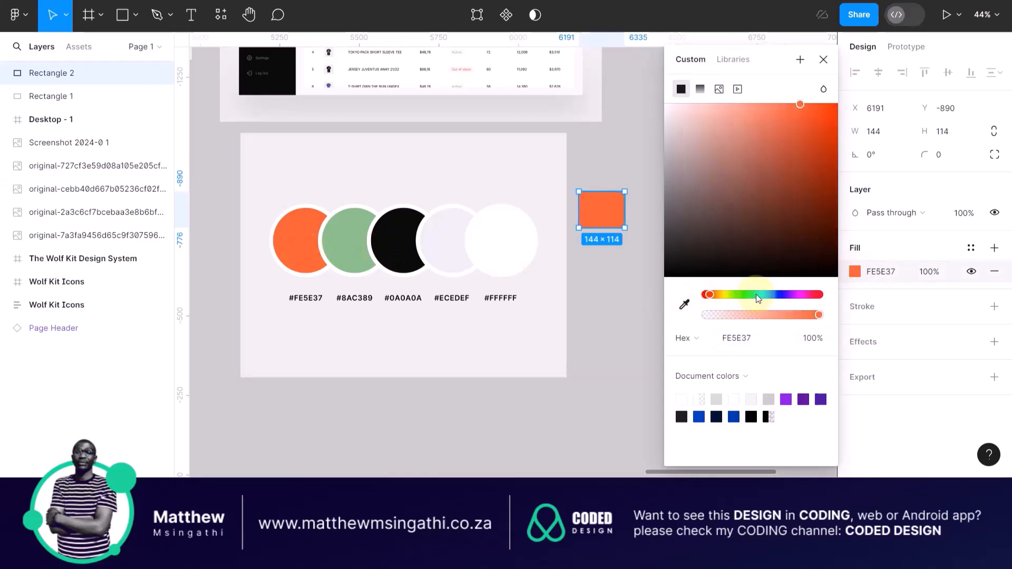
click(606, 339)
Create a color style named ORANGE from the orange rectangle's fill
click(602, 225)
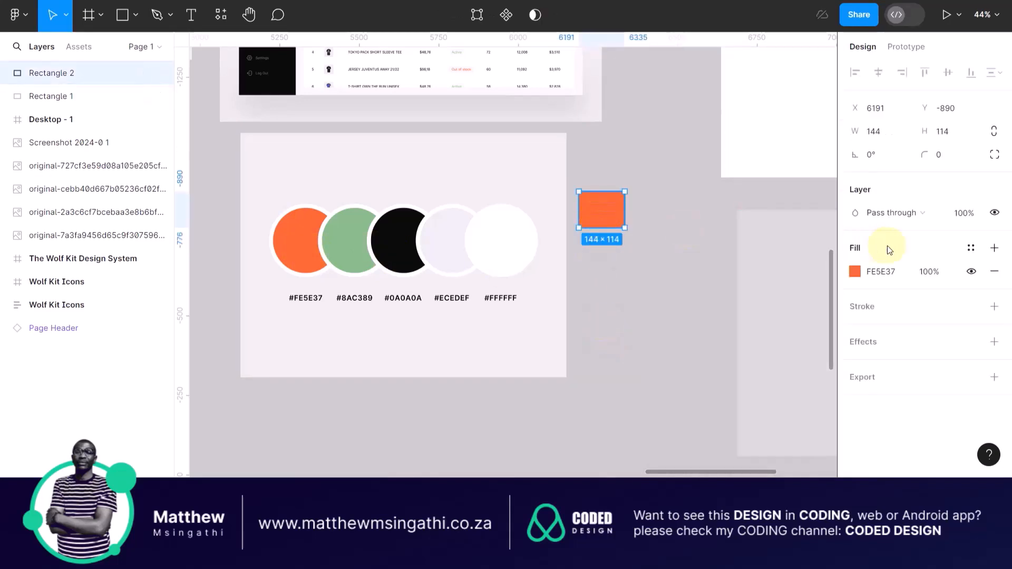
click(973, 248)
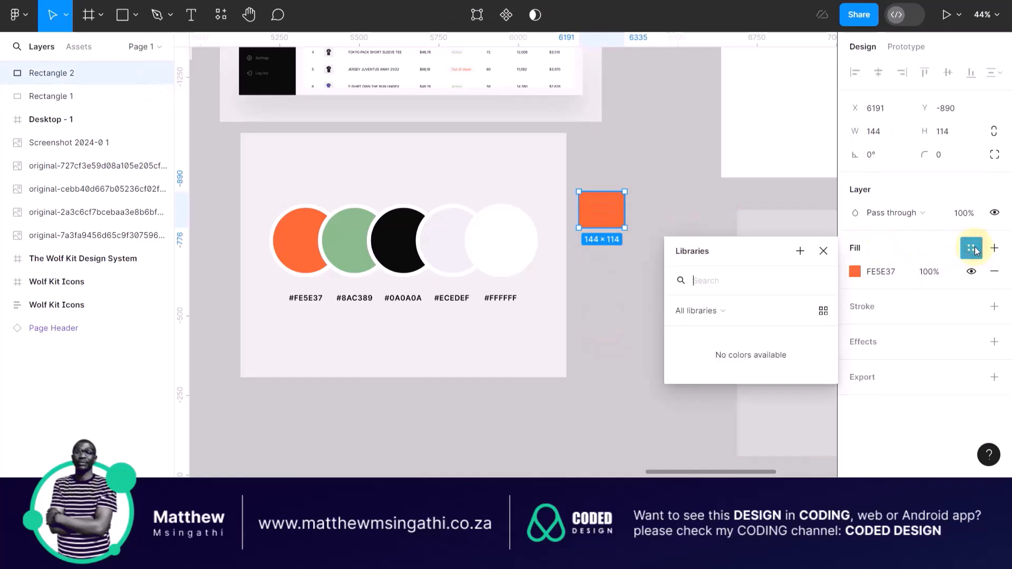
click(800, 252)
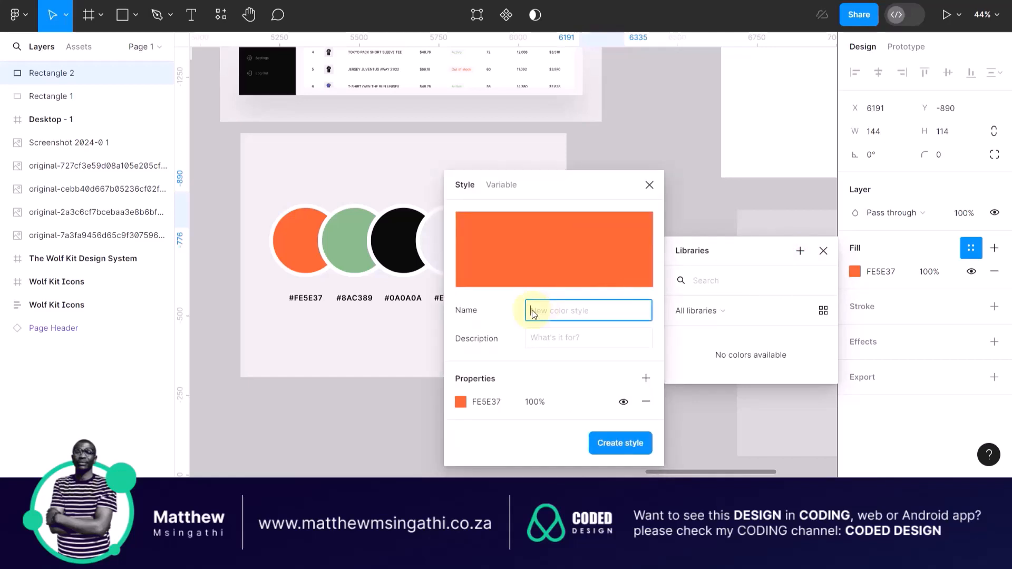
text(ORANGE)
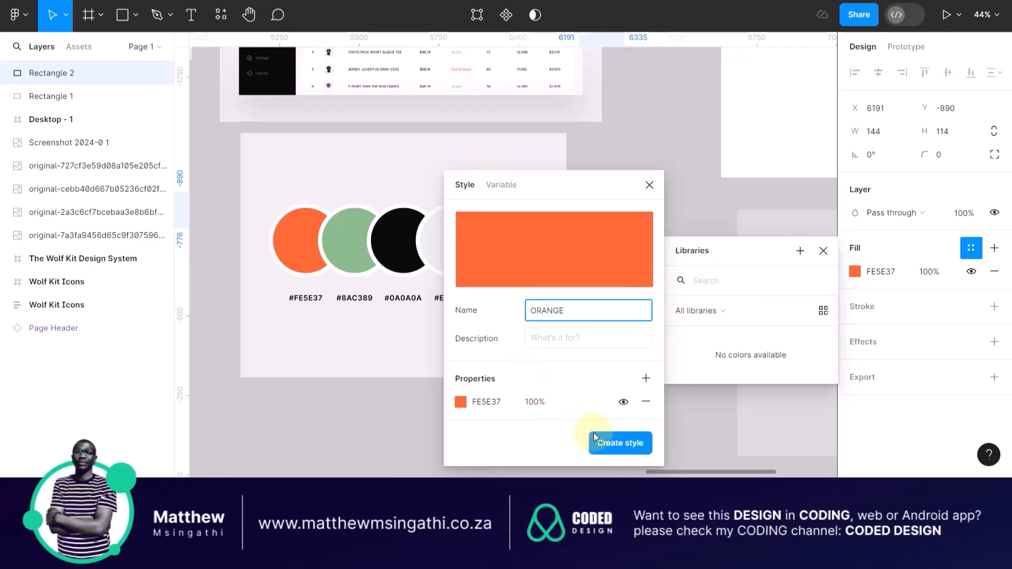
click(613, 444)
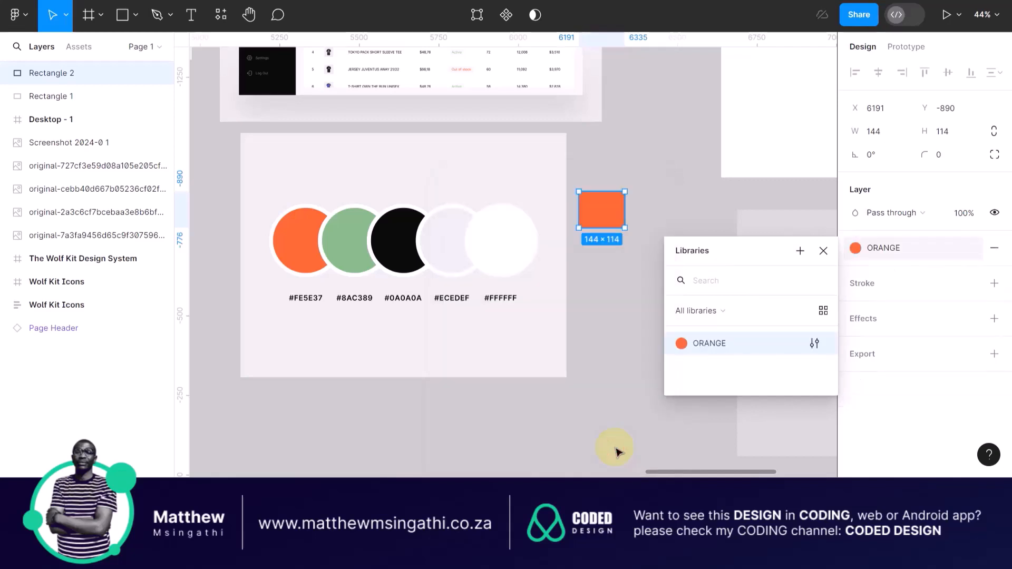
click(656, 196)
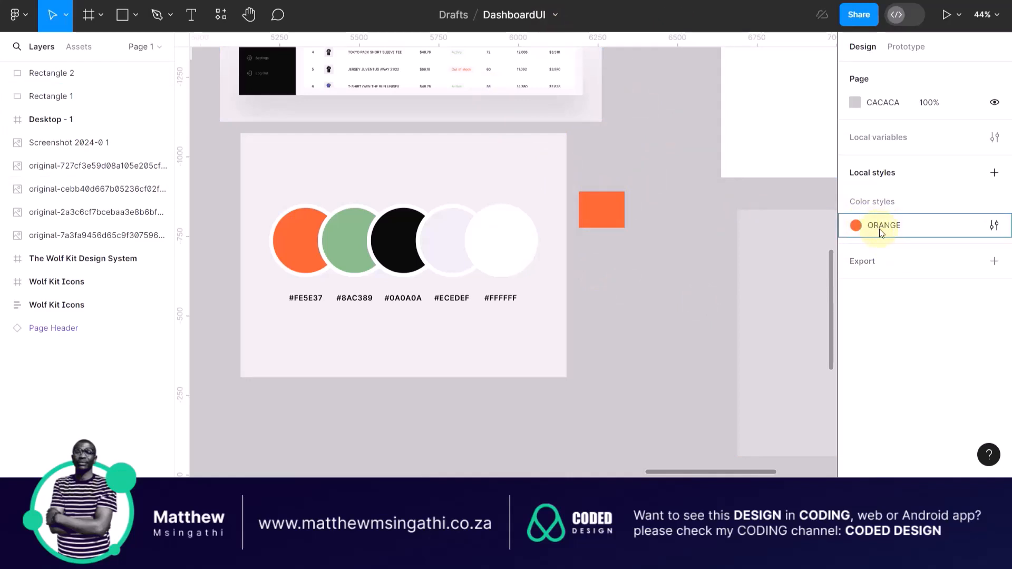
Draw a rectangle about 180 × 173 below the orange swatch and fill it with green 8AC389 sampled from the palette's green circle
click(612, 211)
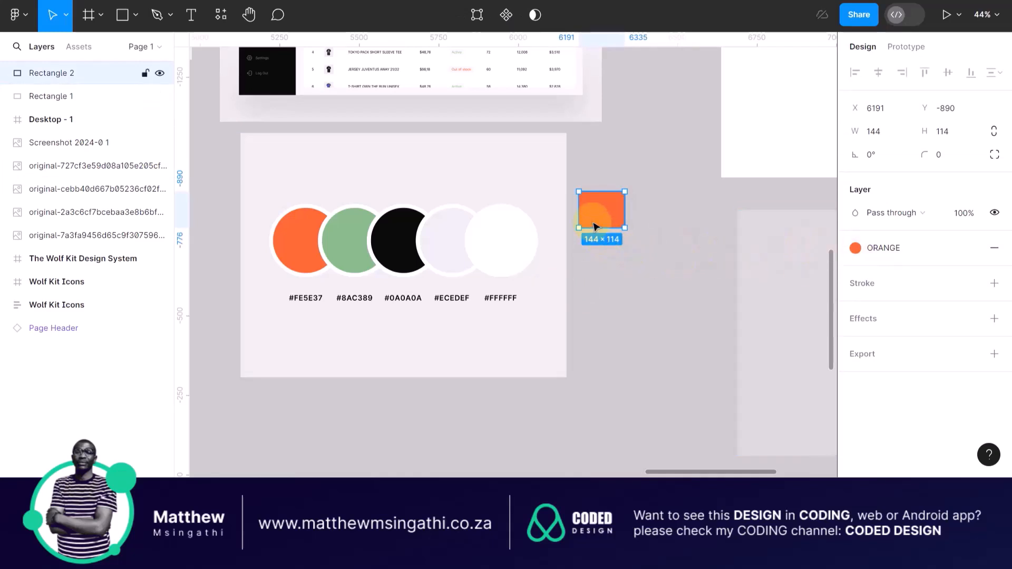
click(122, 15)
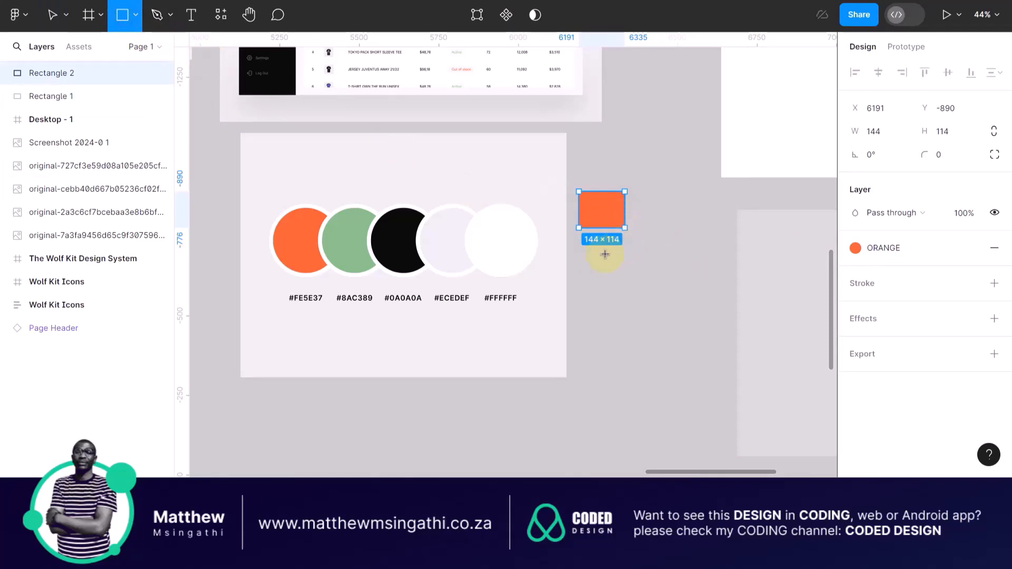
drag(580, 255, 636, 310)
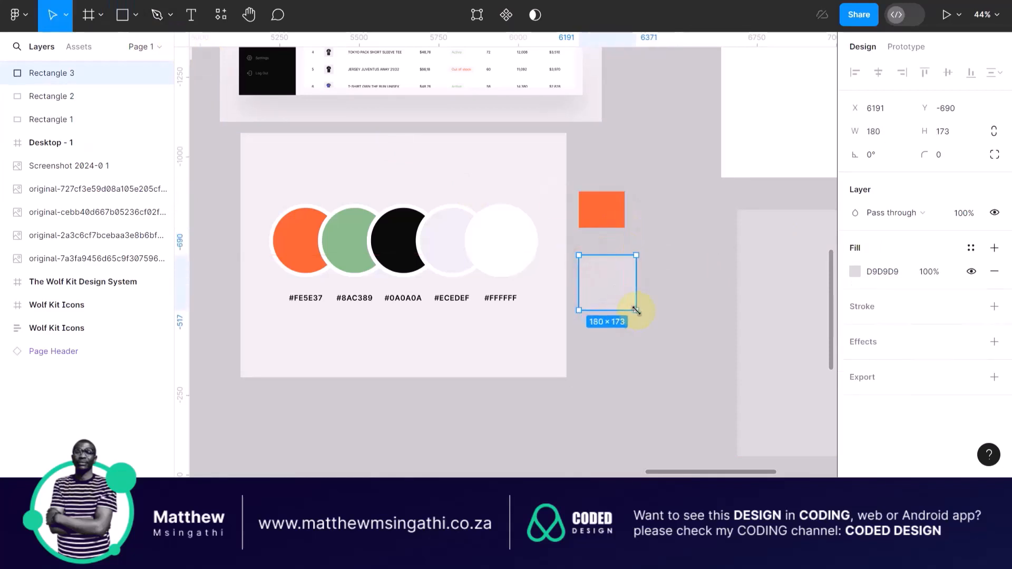
click(849, 272)
click(684, 304)
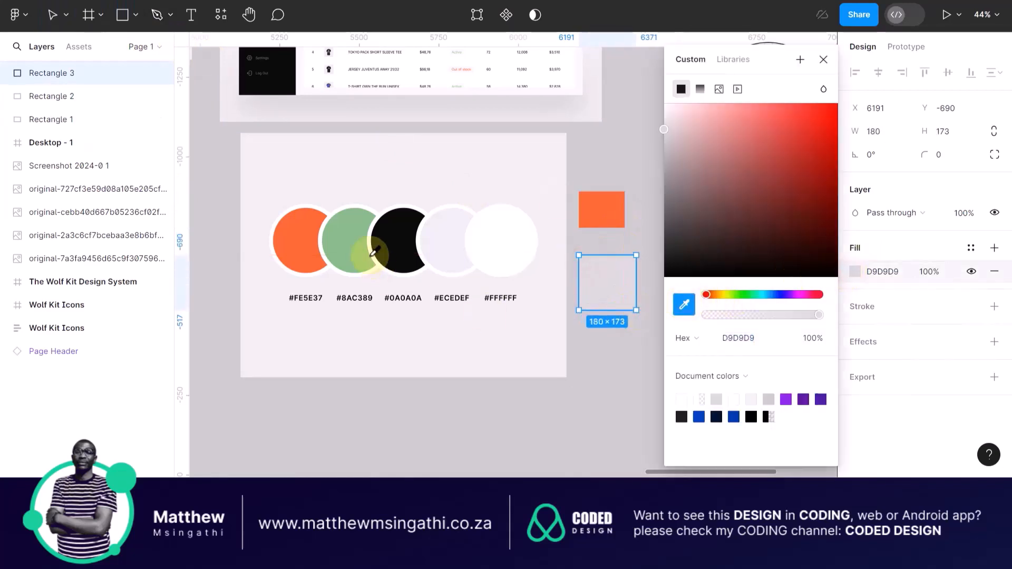
click(348, 250)
click(635, 350)
Create a color style named GREEN from the green rectangle's fill and move the rectangle up to just below the orange one
click(598, 282)
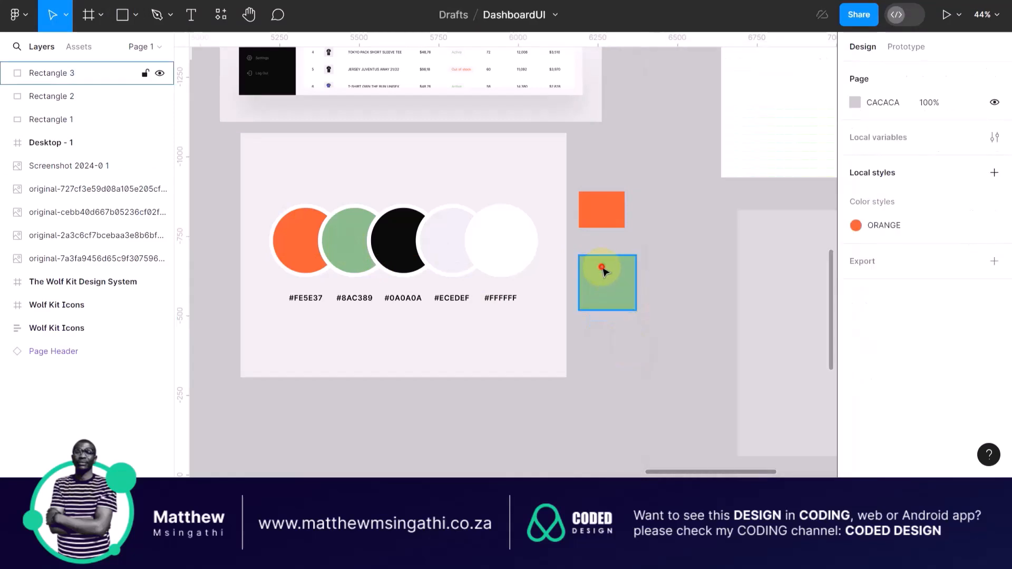
click(971, 248)
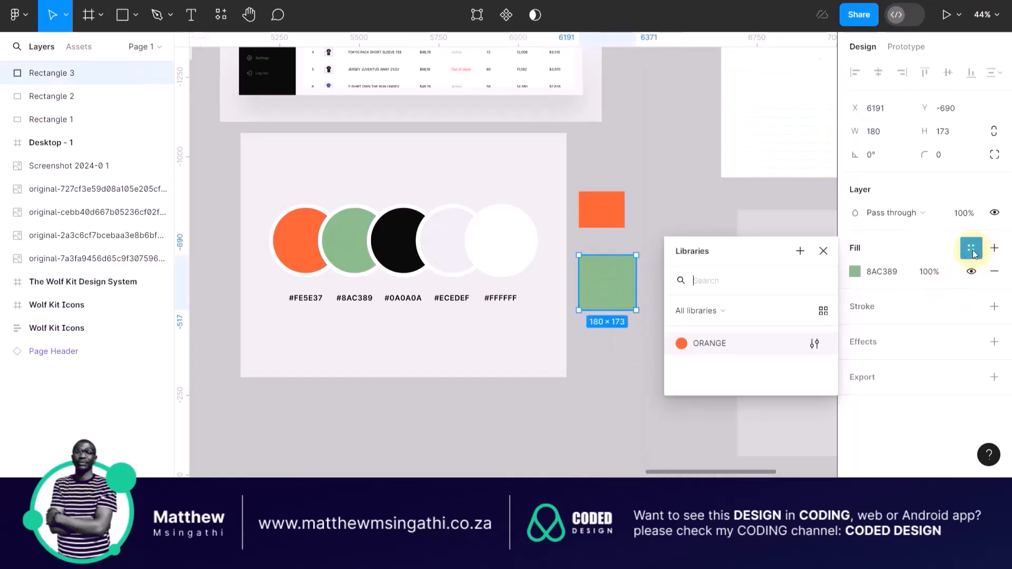
click(800, 251)
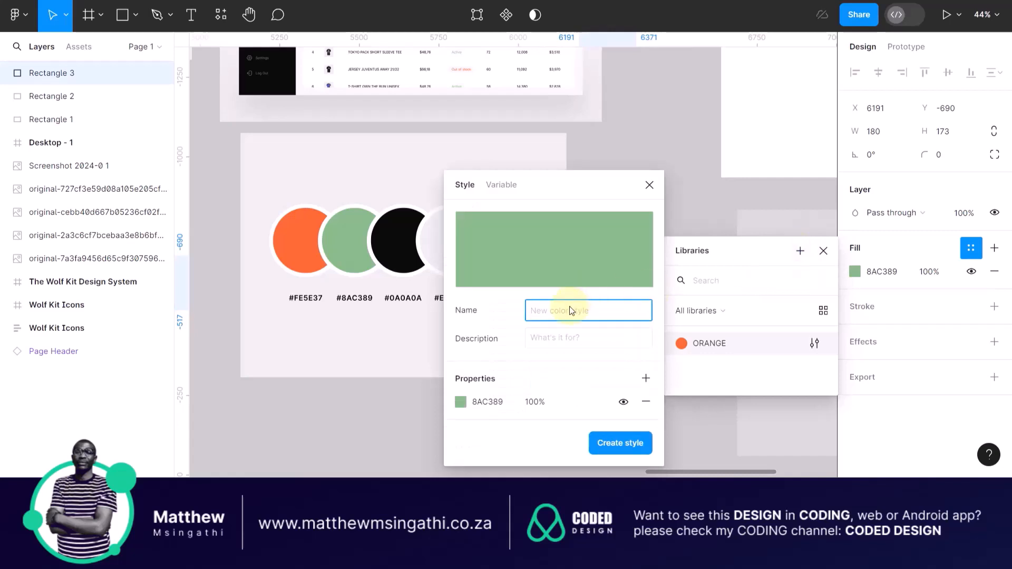
text(GREEN)
click(602, 446)
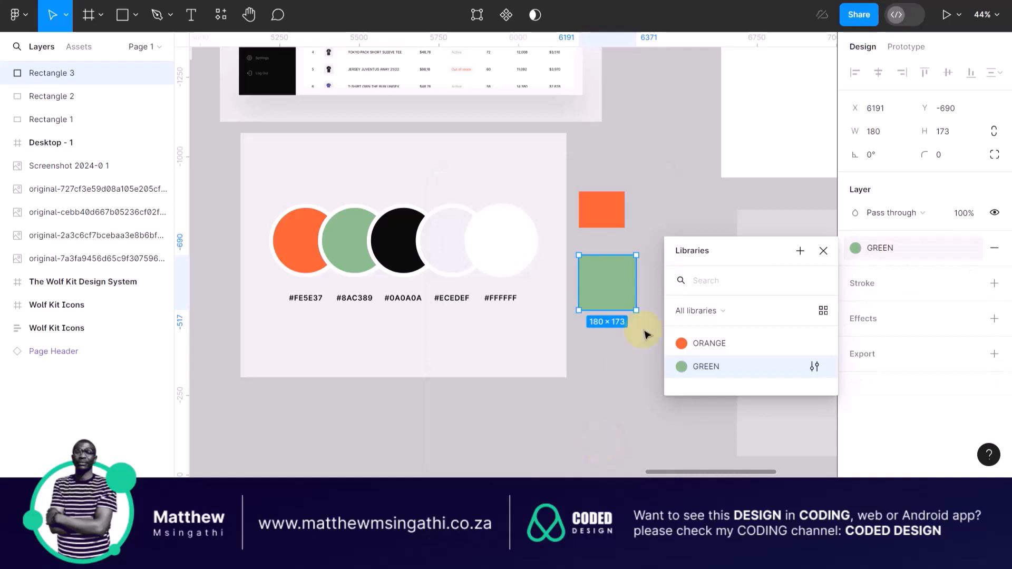
click(617, 274)
drag(617, 275, 617, 253)
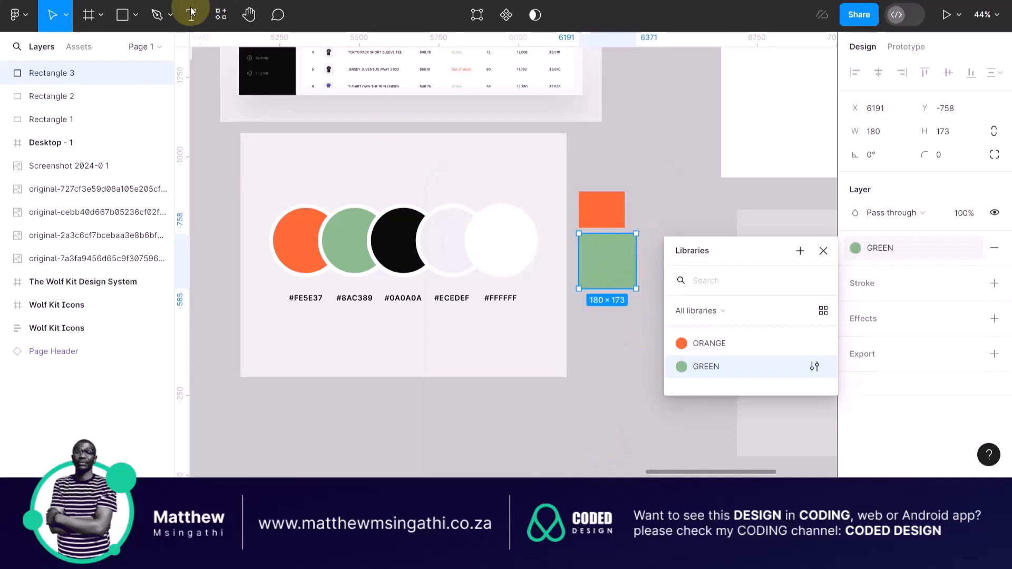
Draw a rectangle about 153 × 200 to the right of the orange swatch and fill it with 0A0A0A sampled from the palette's black circle
click(122, 14)
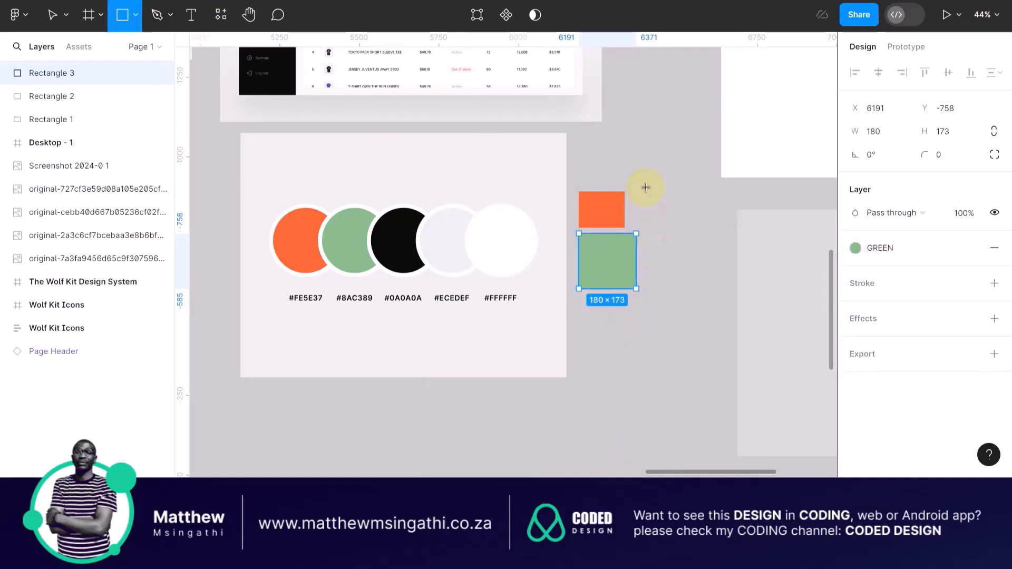
drag(645, 191, 693, 256)
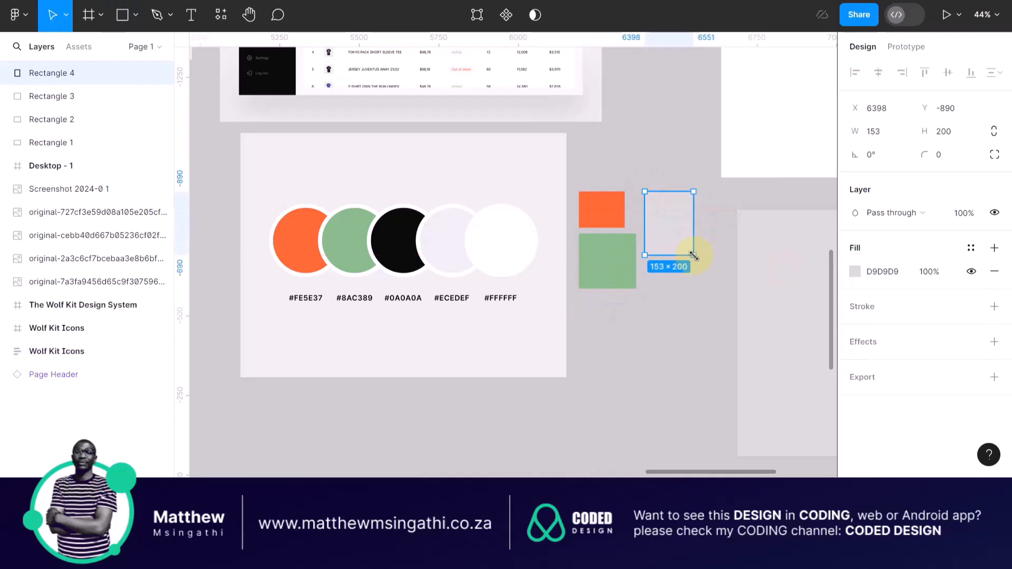
click(855, 271)
click(684, 304)
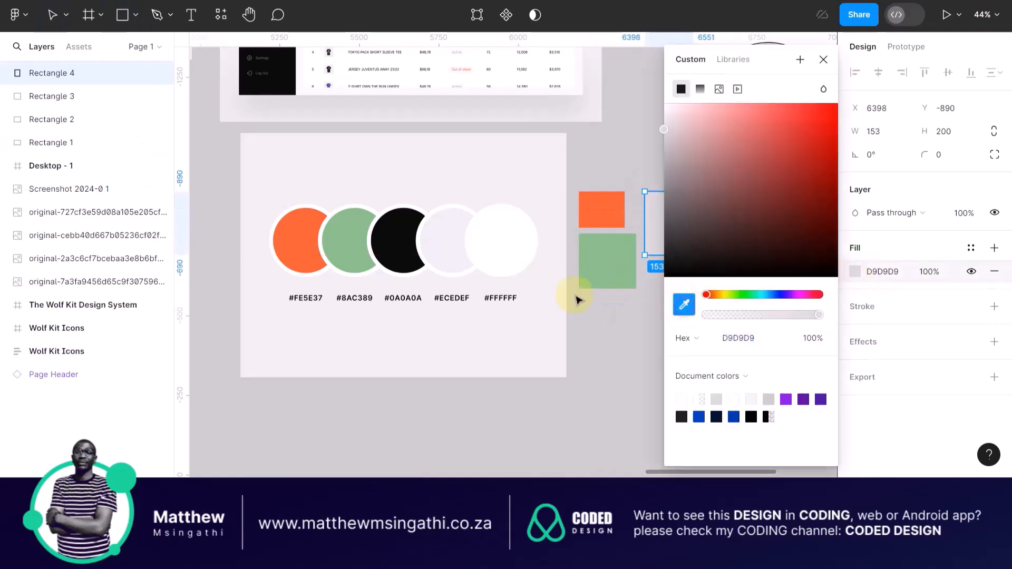
click(399, 247)
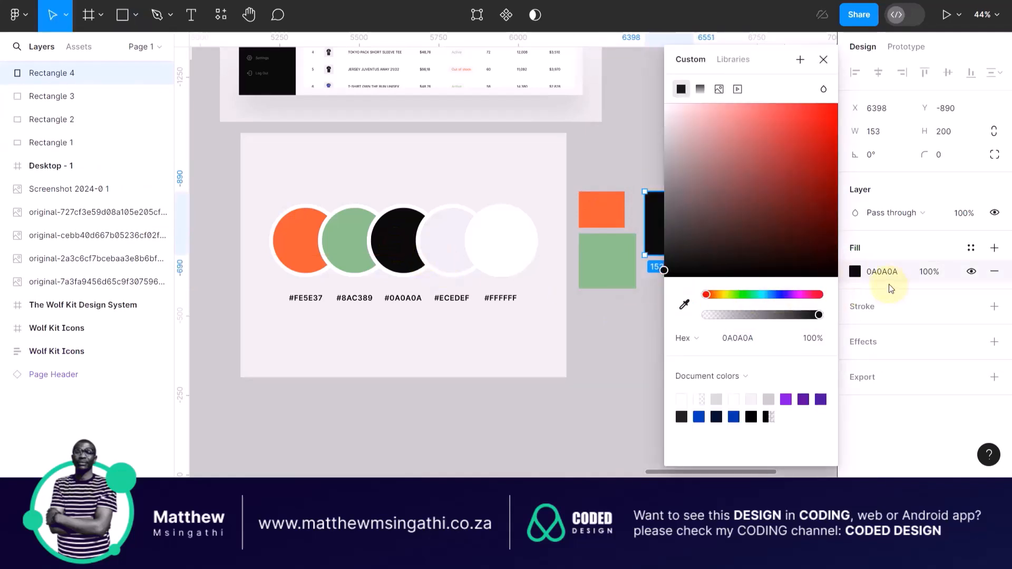
Create a color style named BLACK from the black rectangle's fill
click(971, 248)
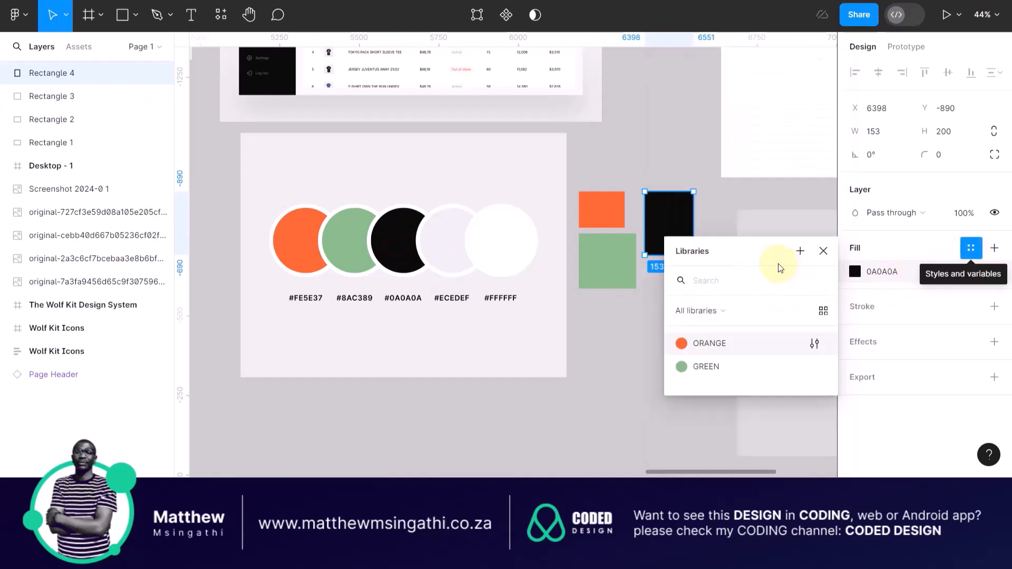
click(800, 251)
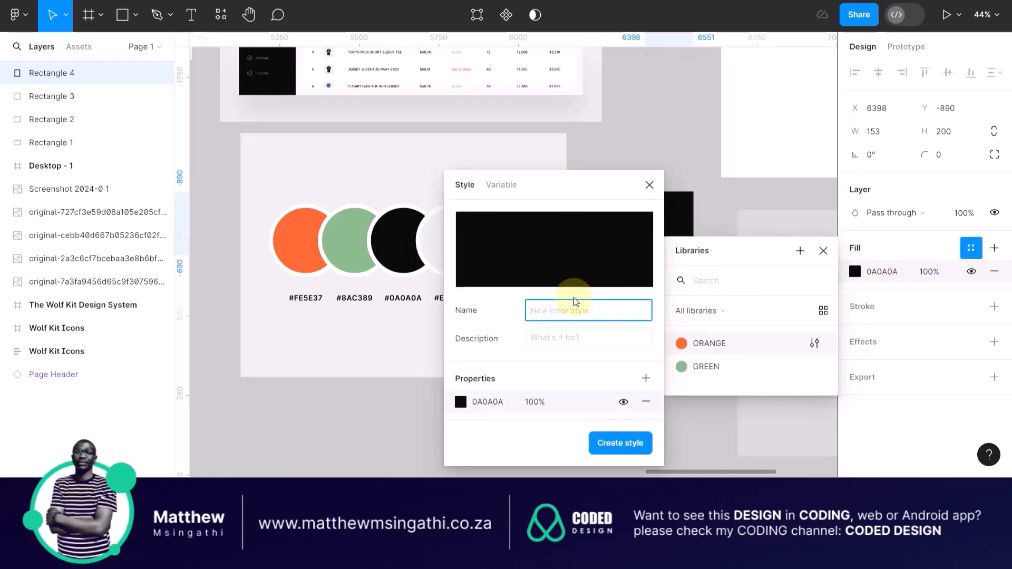
text(BLACK)
click(612, 443)
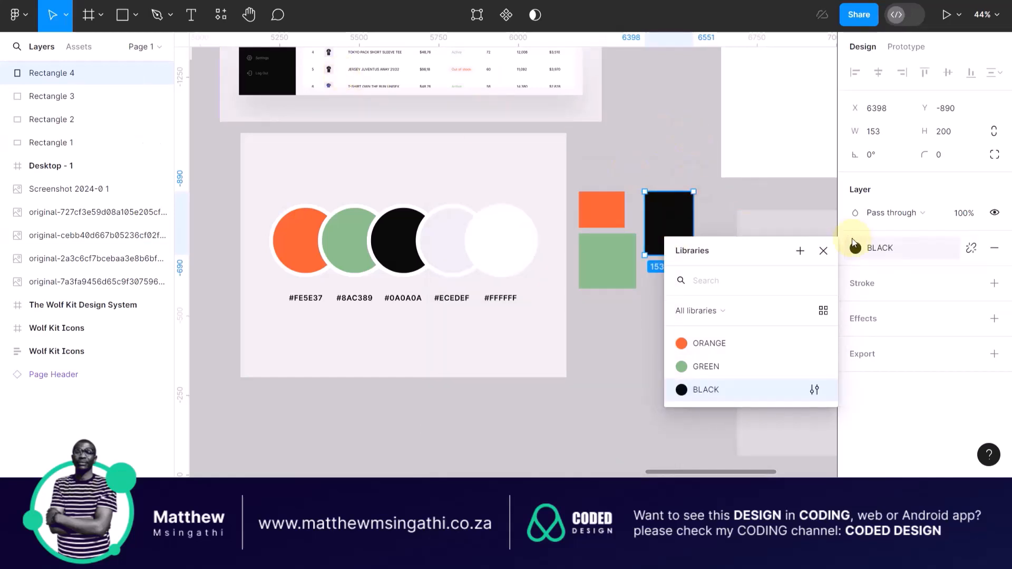
click(823, 251)
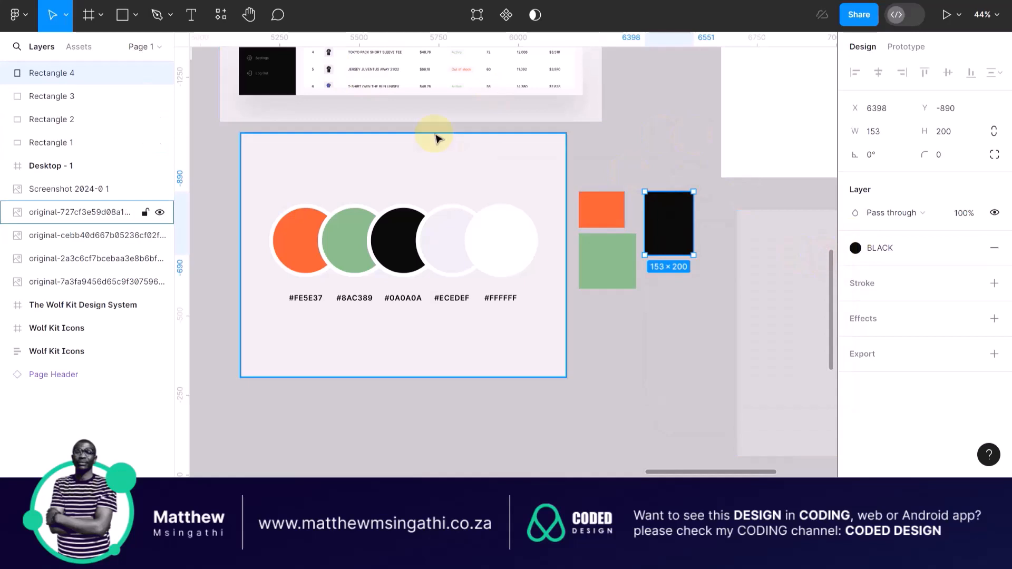
Draw a rectangle about 150 × 184 below the black swatch and fill it with ECEDEF sampled from the palette's light gray circle
click(122, 15)
drag(657, 287, 671, 292)
drag(699, 325, 707, 347)
click(858, 270)
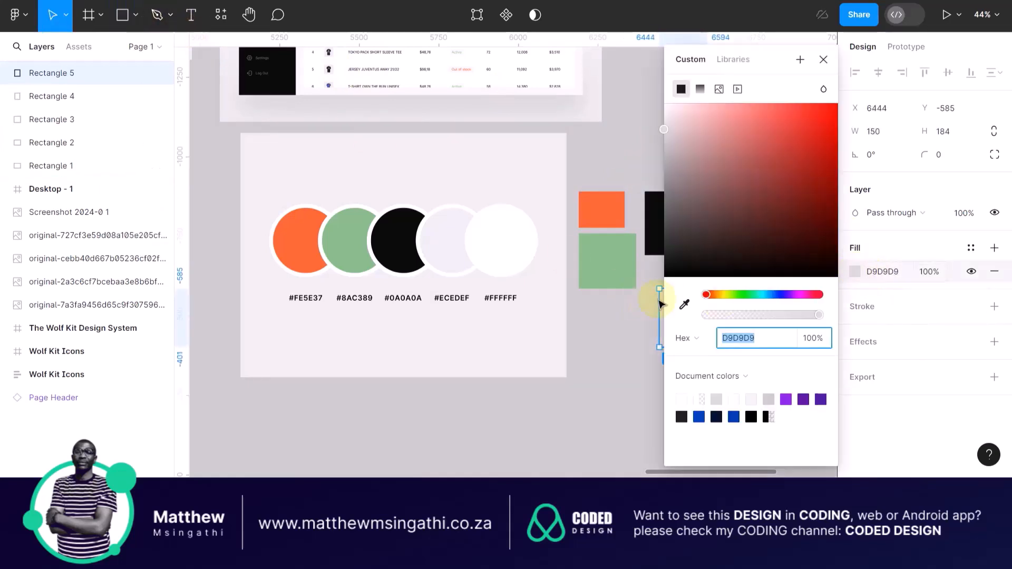
click(683, 304)
click(454, 238)
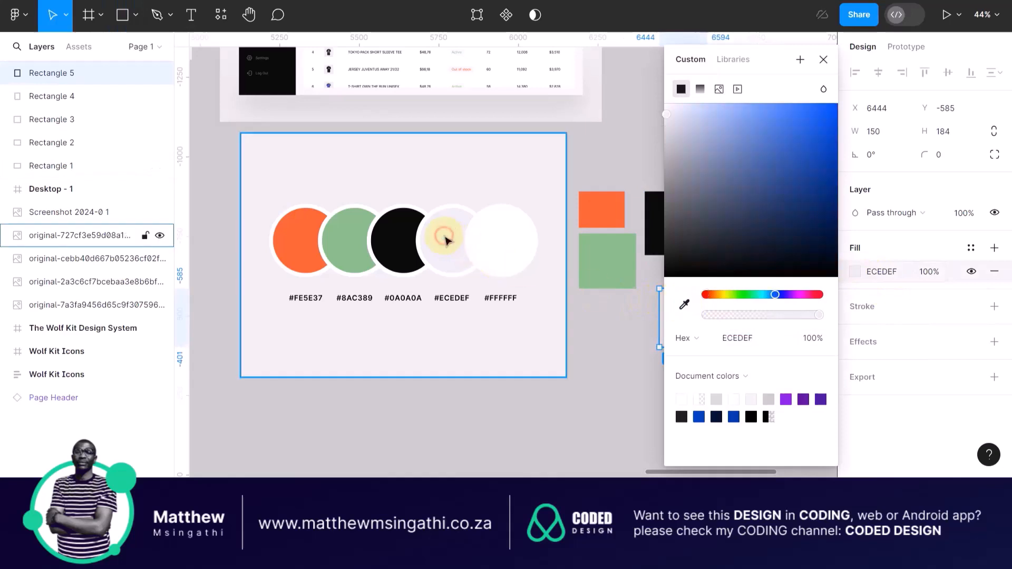
click(584, 331)
Create a color style named LIGHTGRAY from the light gray rectangle's fill and align the rectangle just below the black swatch
click(688, 320)
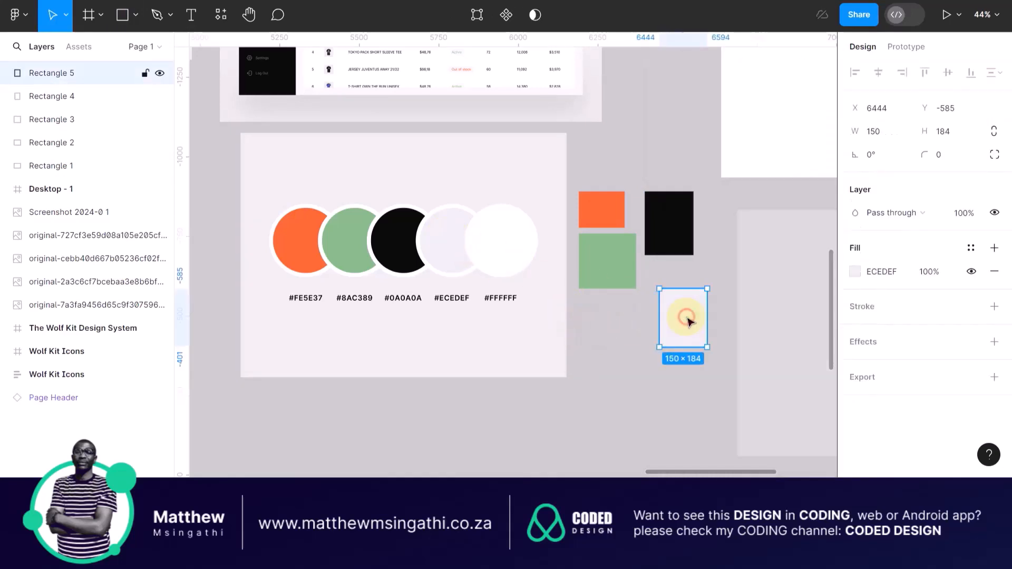
click(972, 252)
click(800, 251)
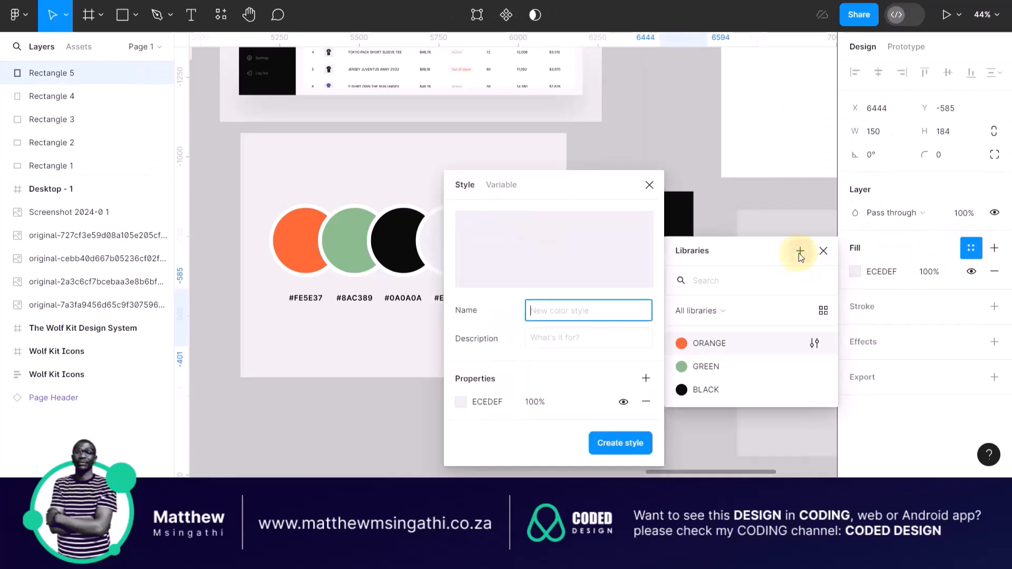
text(Li)
click(634, 446)
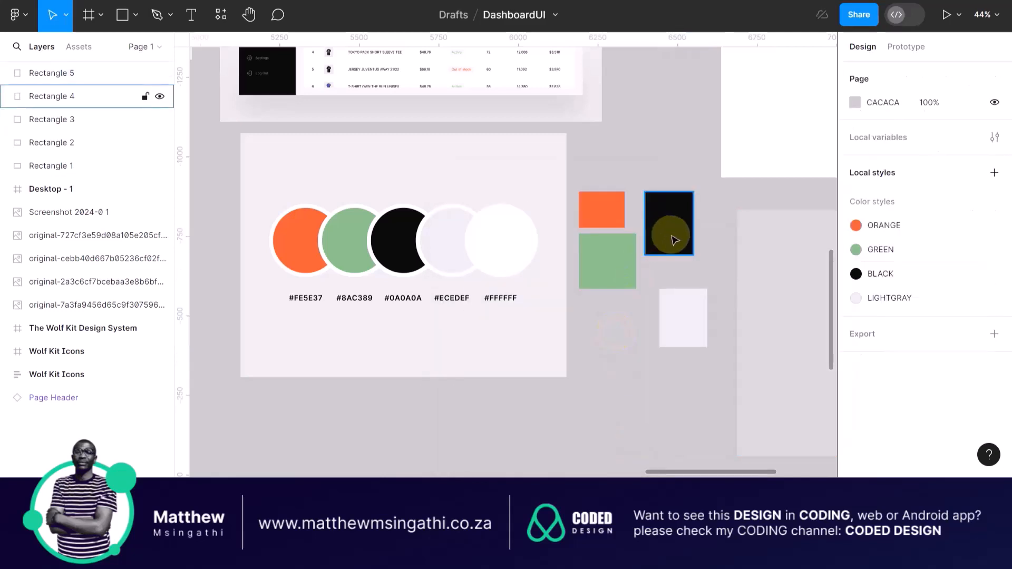
drag(675, 308, 659, 283)
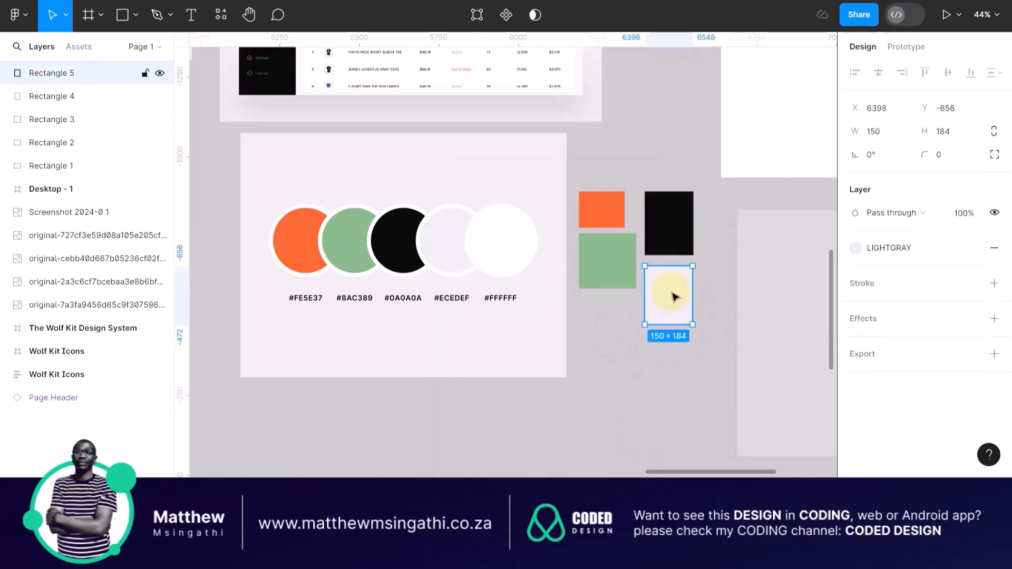
Draw a rectangle about 186 × 157 below the other swatches and fill it with FFFFFF sampled from the palette's white circle
click(123, 15)
mouse_move(591, 352)
mouse_down()
mouse_move(633, 373)
mouse_move(651, 401)
mouse_up()
click(856, 271)
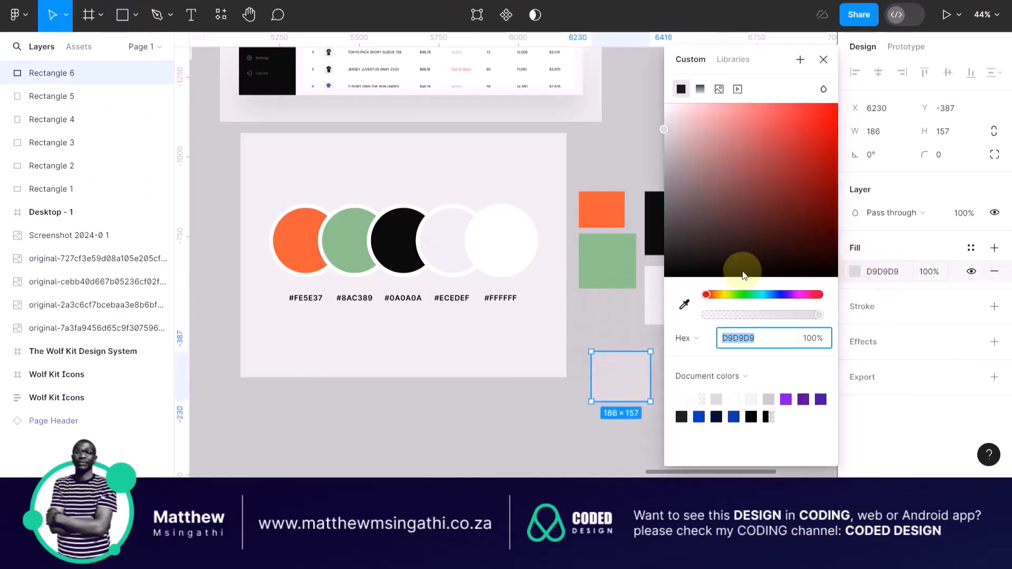
click(684, 304)
click(490, 240)
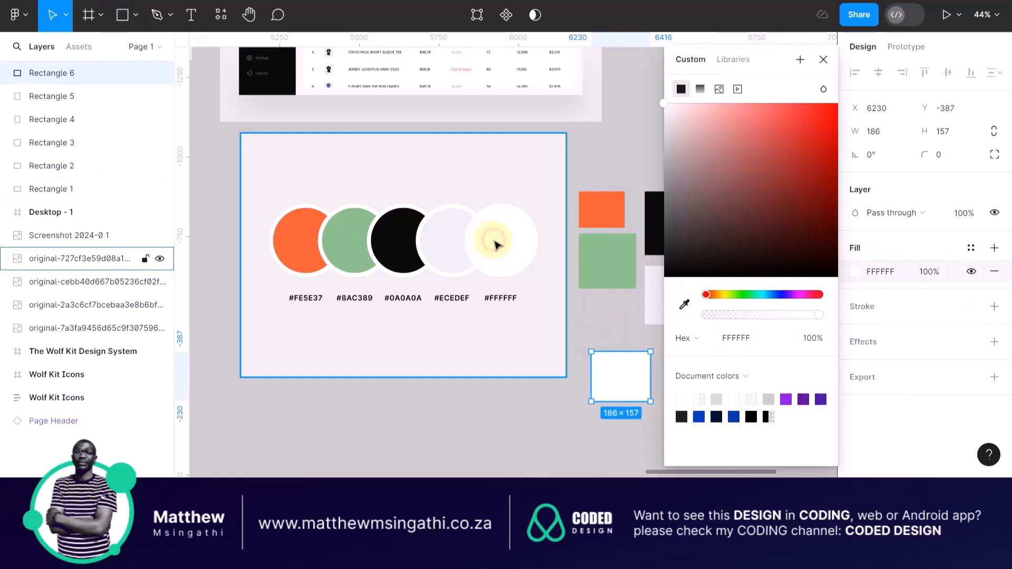
click(559, 428)
Select the white rectangle and open the styles for its fill
click(601, 386)
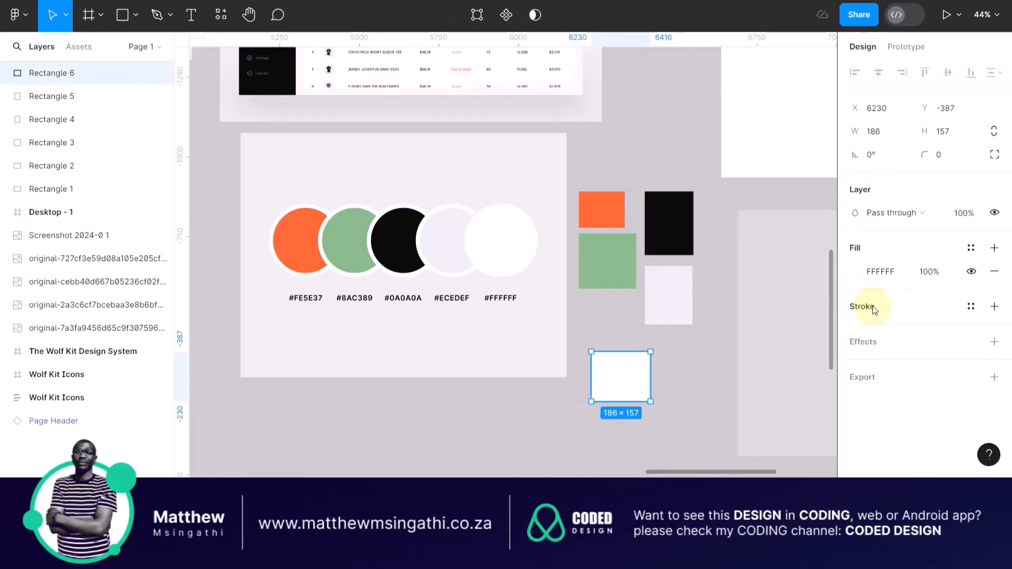
click(971, 248)
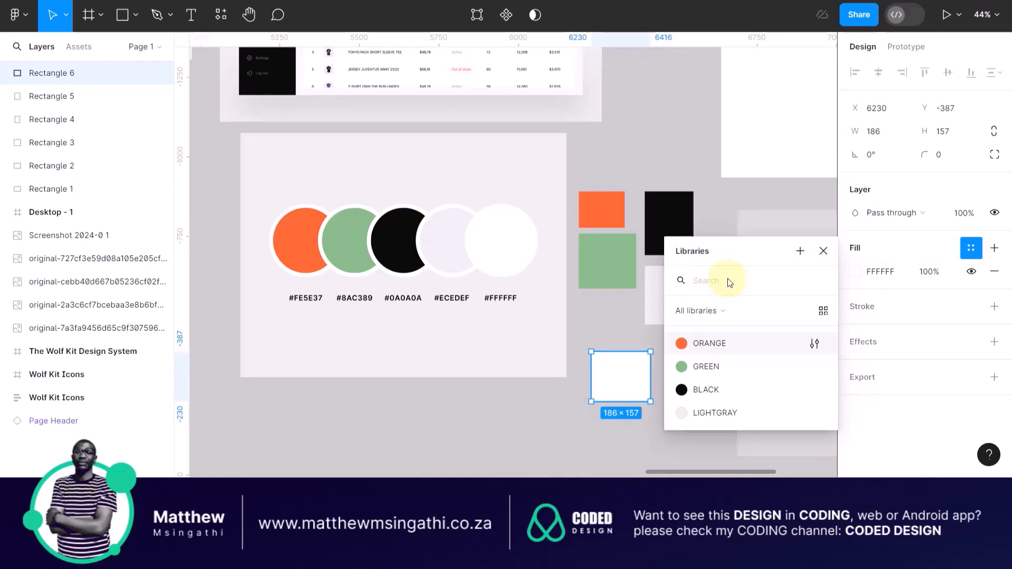
text(WHITE)
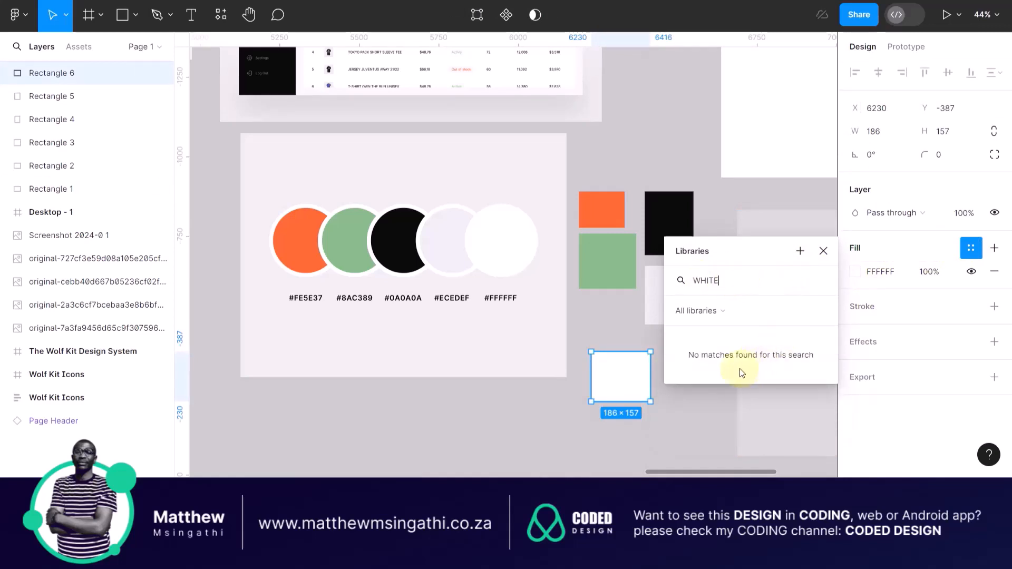
double_click(734, 291)
key(BackSpace)
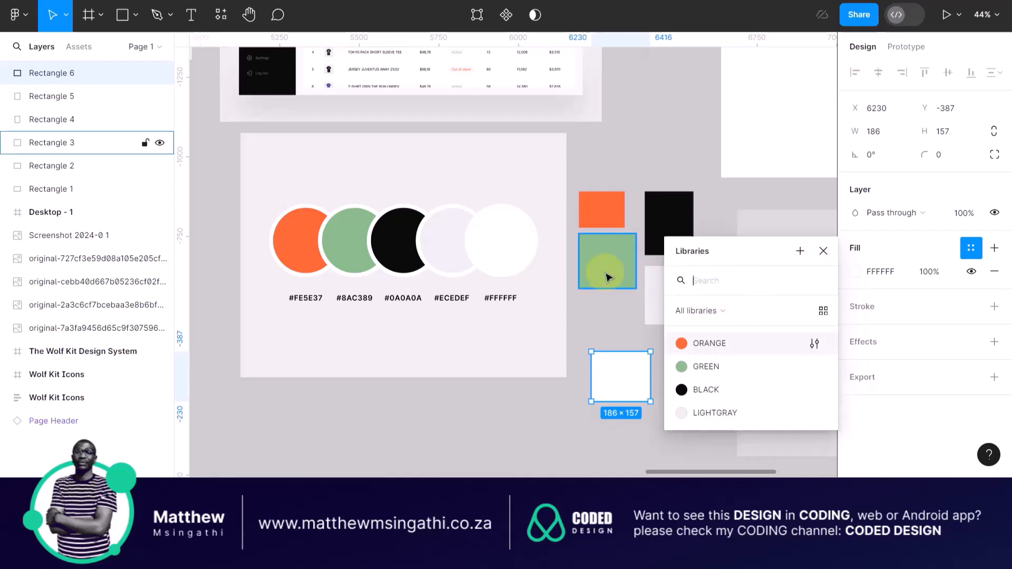
Create a color style named WHITE from the white rectangle's fill and deselect the rectangle
click(800, 251)
text(WHITE)
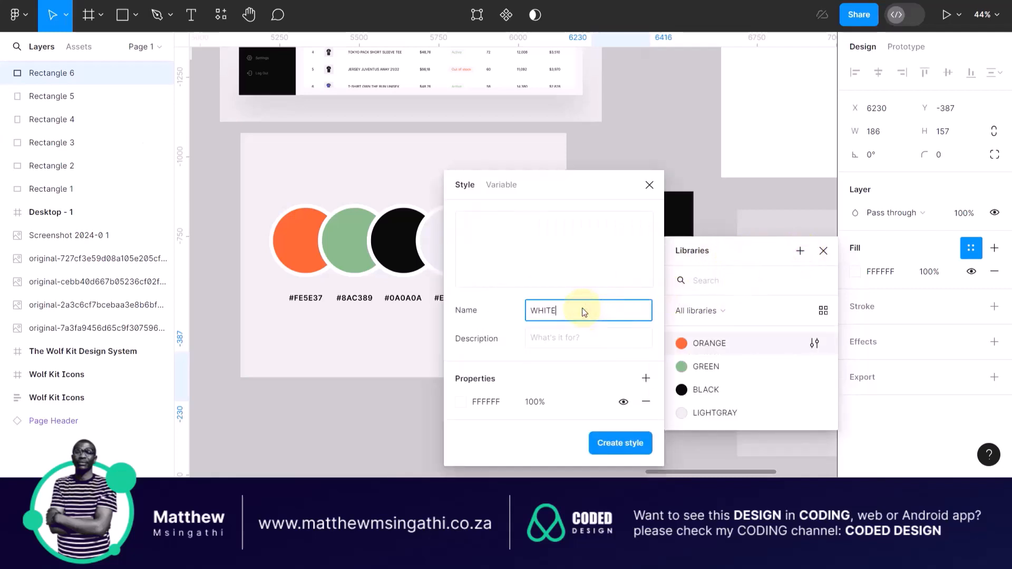
click(616, 441)
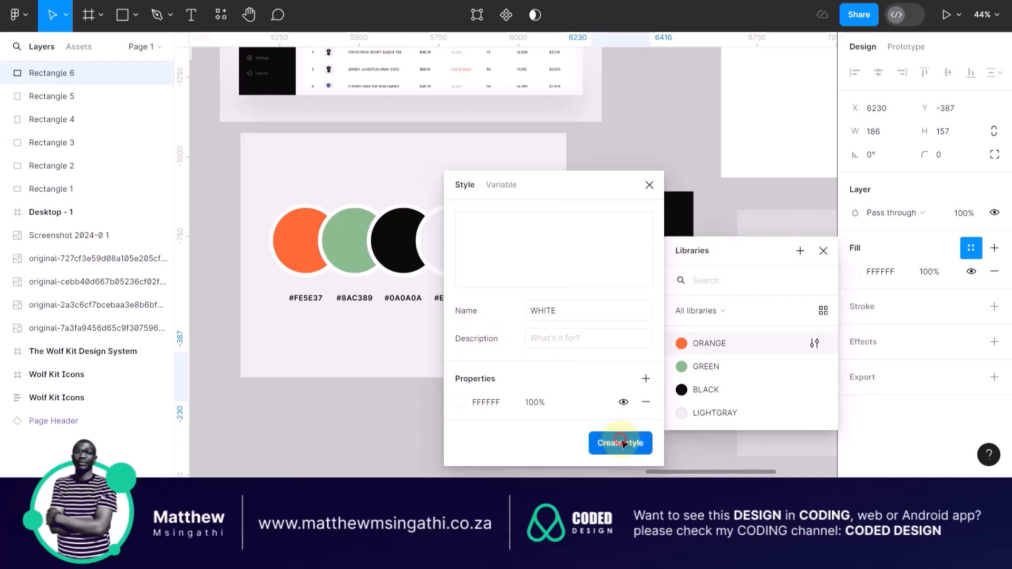
click(655, 114)
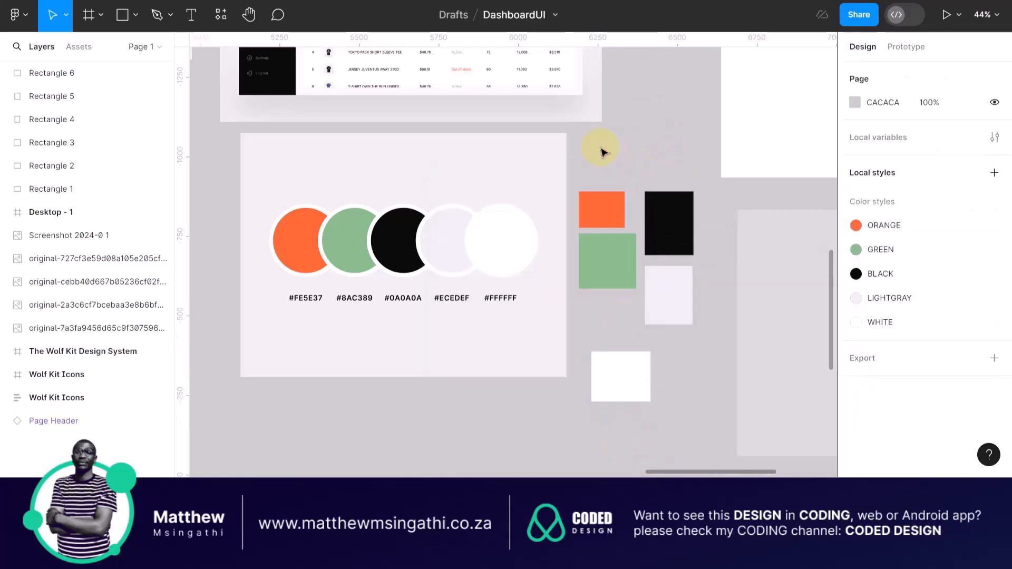
ctrl+scroll(600, 150, down, 5)
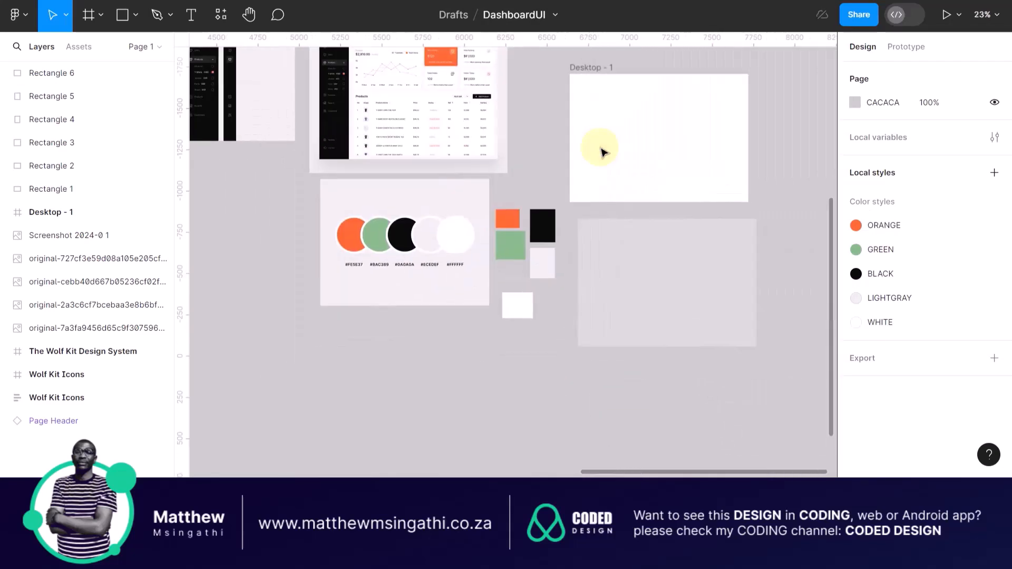
scroll(600, 150, right, 3)
ctrl+scroll(474, 247, up, 3)
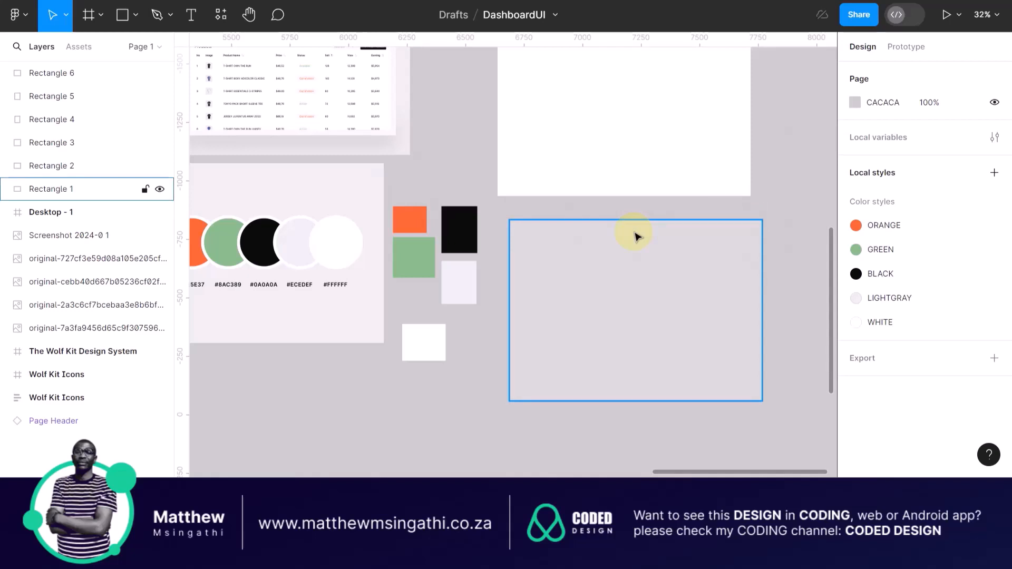
scroll(637, 236, down, 3)
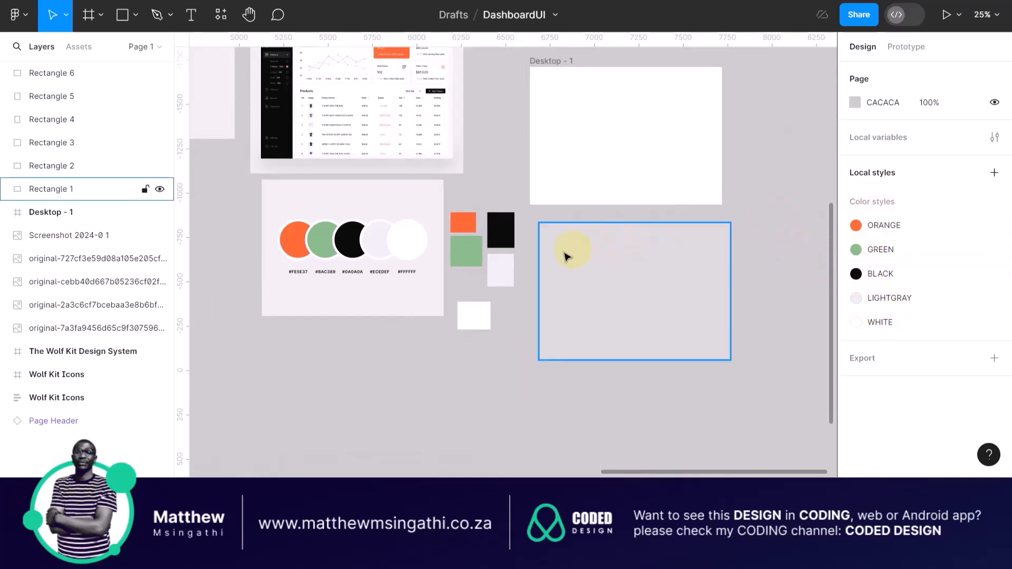
Move the orange swatch slightly and resize the green swatch below it to the same width and a shorter height
scroll(516, 260, up, 4)
scroll(514, 260, up, 1)
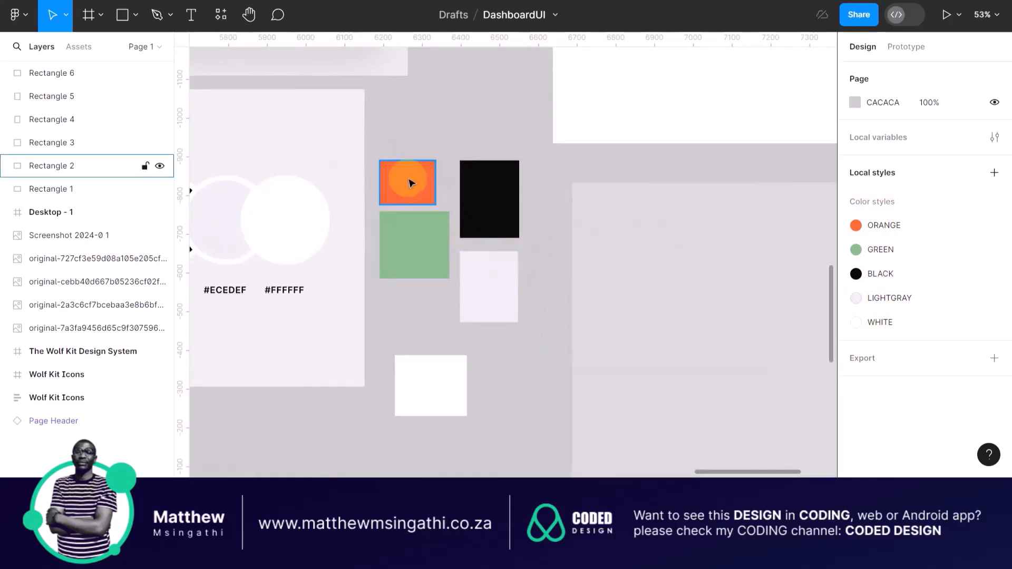
mouse_move(409, 181)
mouse_down()
mouse_move(467, 123)
mouse_move(420, 167)
mouse_up()
scroll(417, 197, up, 5)
drag(420, 294, 466, 262)
drag(421, 310, 419, 257)
Place the black swatch directly beneath the green one and resize it to about 144 × 96
drag(547, 221, 415, 353)
drag(415, 413, 413, 341)
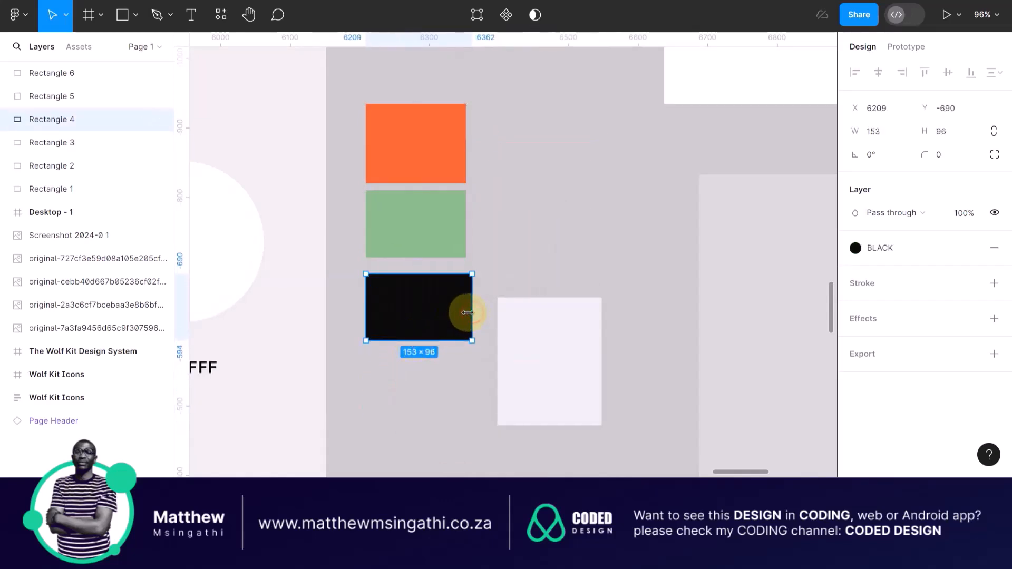
drag(472, 311, 435, 297)
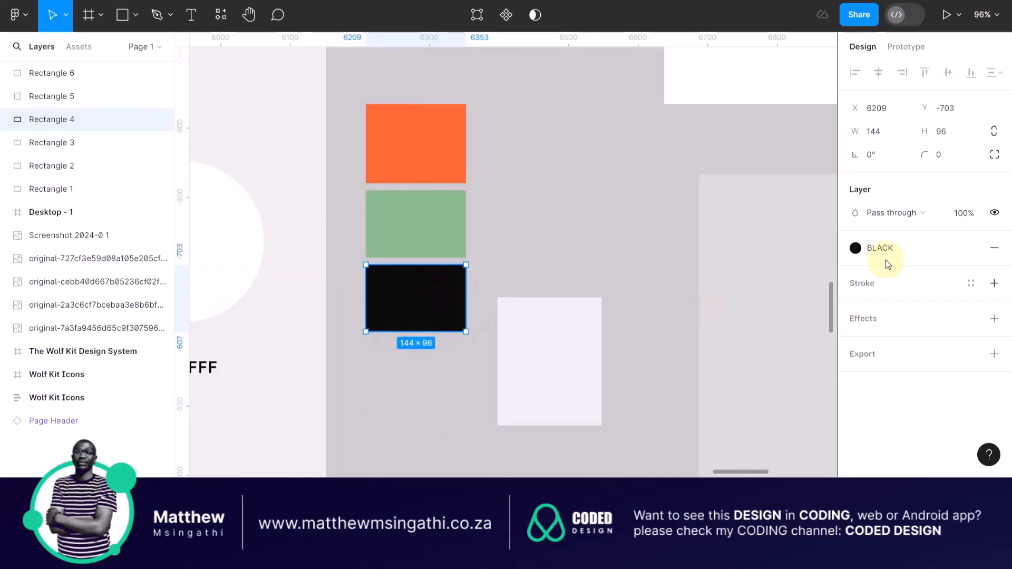
Resize the light gray swatch to the column's width and a height of about 75, and place it beneath the black swatch
click(546, 332)
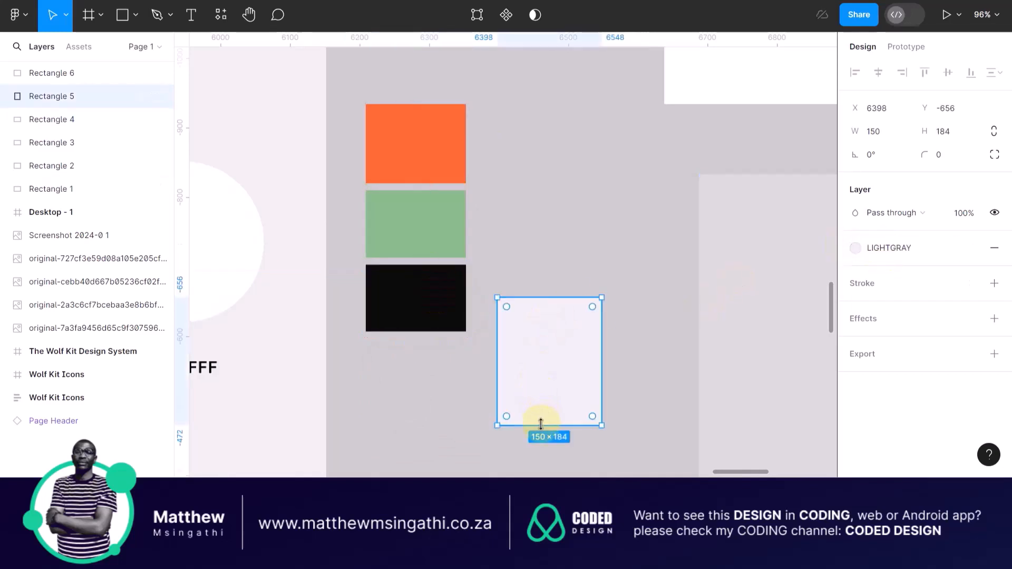
drag(543, 424, 546, 350)
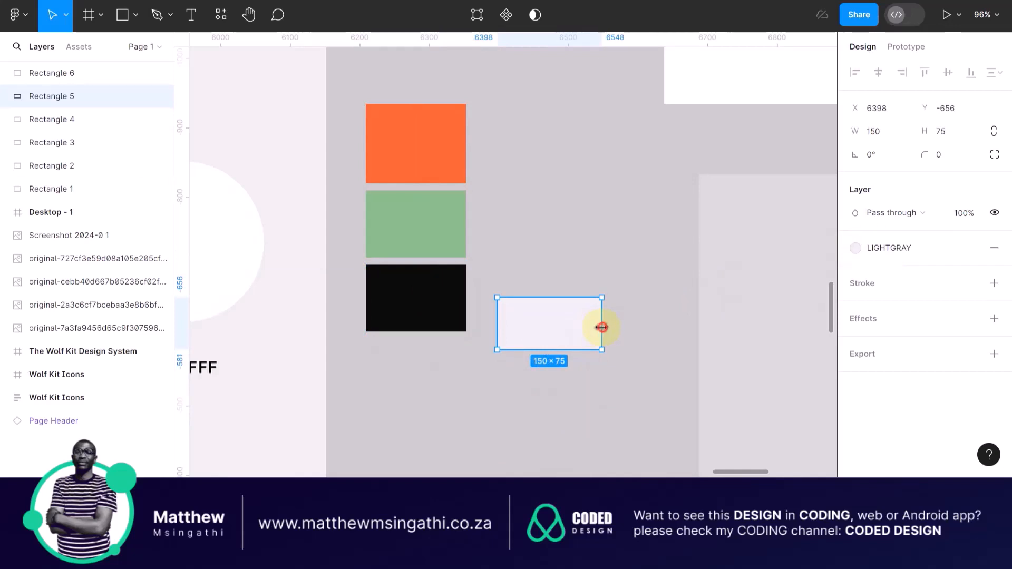
drag(601, 327, 425, 373)
click(542, 300)
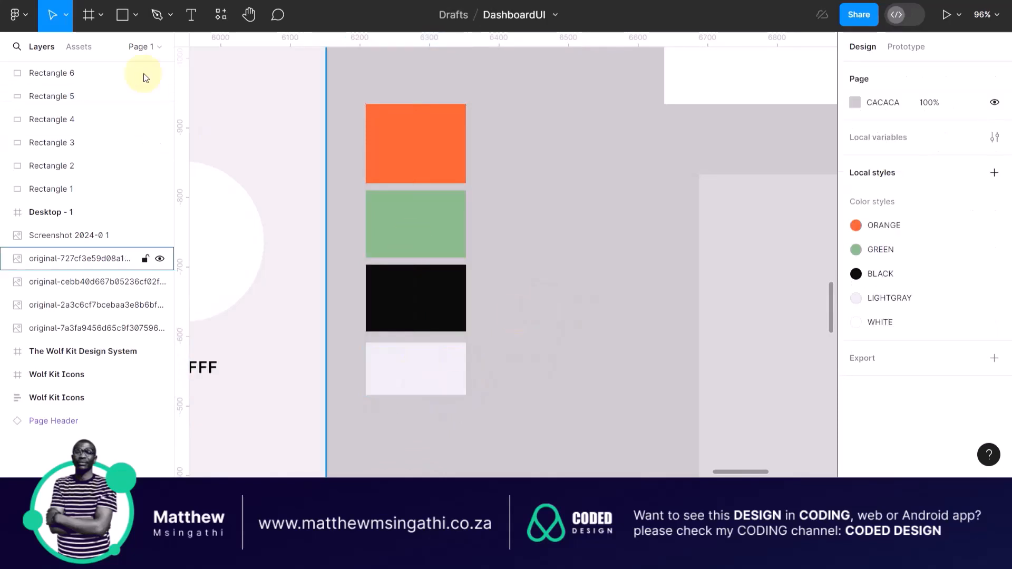
Draw a rectangle about 143 × 156 beside the swatch column and fill it with FE5E37 sampled from the orange swatch
click(123, 15)
mouse_move(538, 115)
mouse_down()
mouse_move(593, 159)
mouse_move(638, 223)
mouse_up()
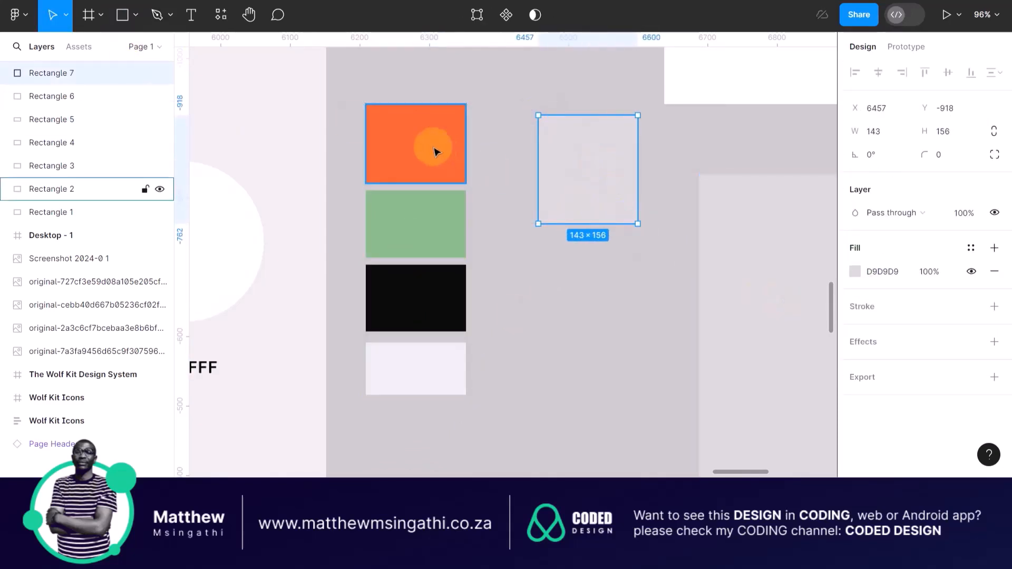
click(857, 274)
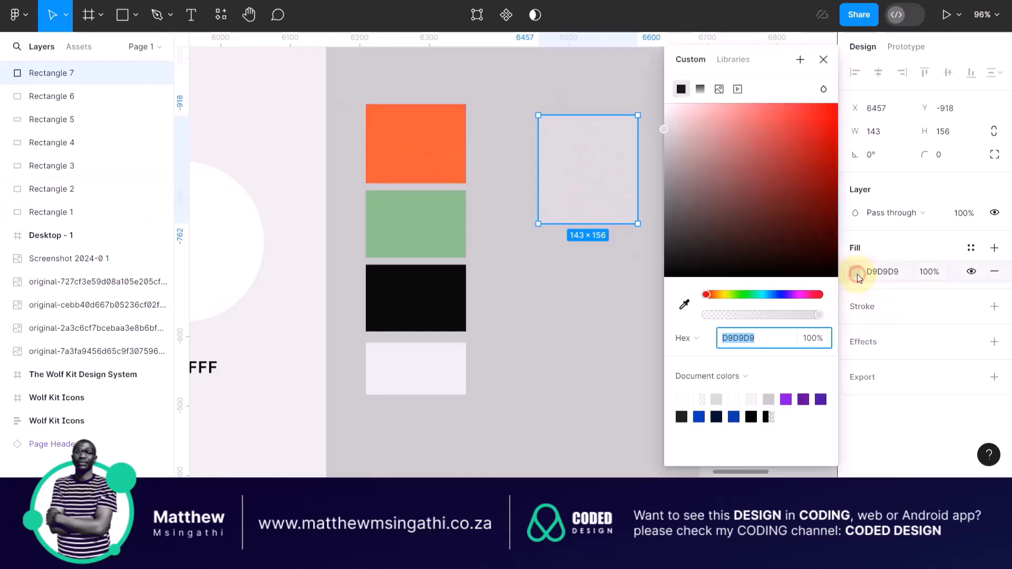
click(684, 305)
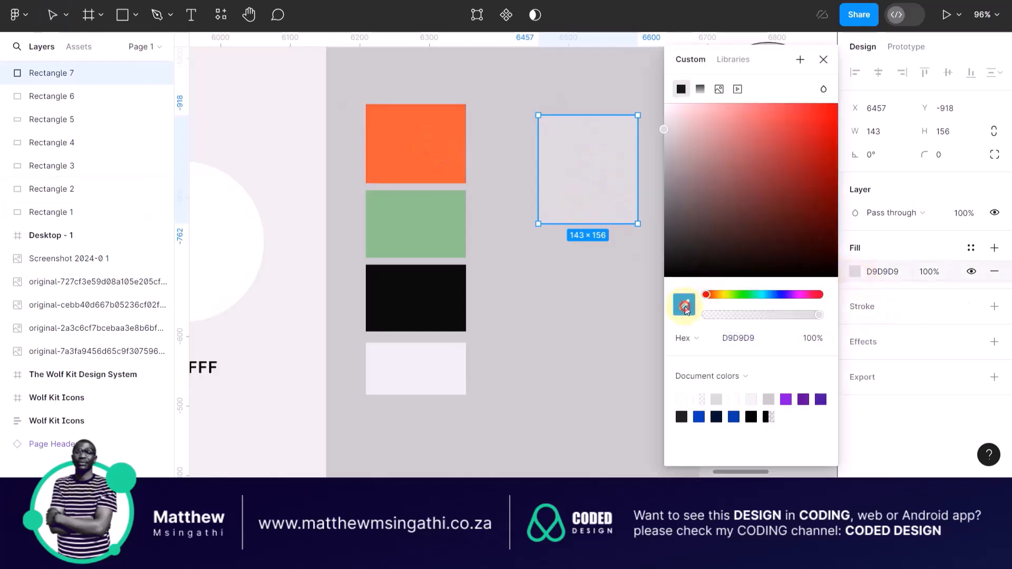
click(427, 150)
click(558, 350)
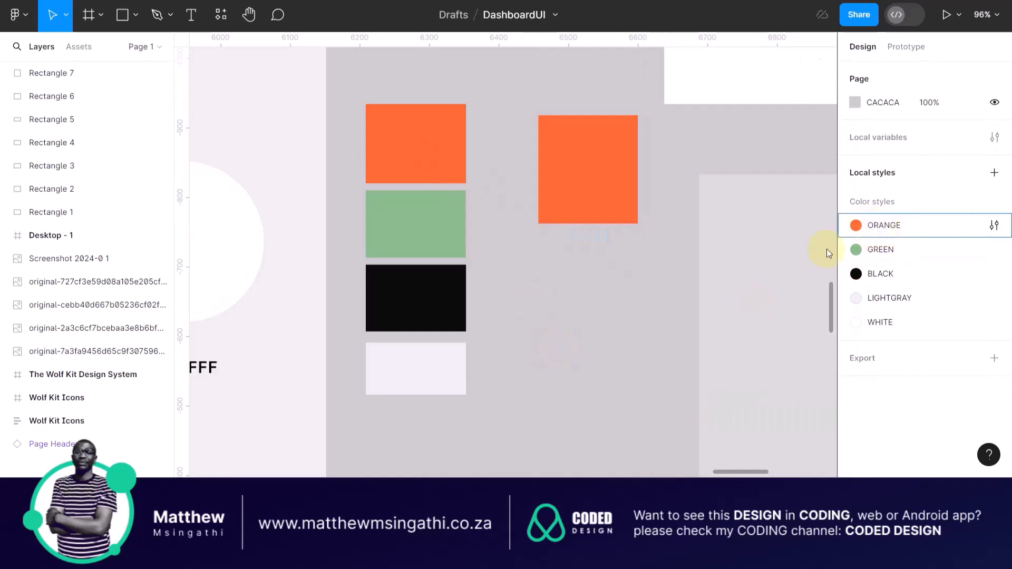
click(608, 179)
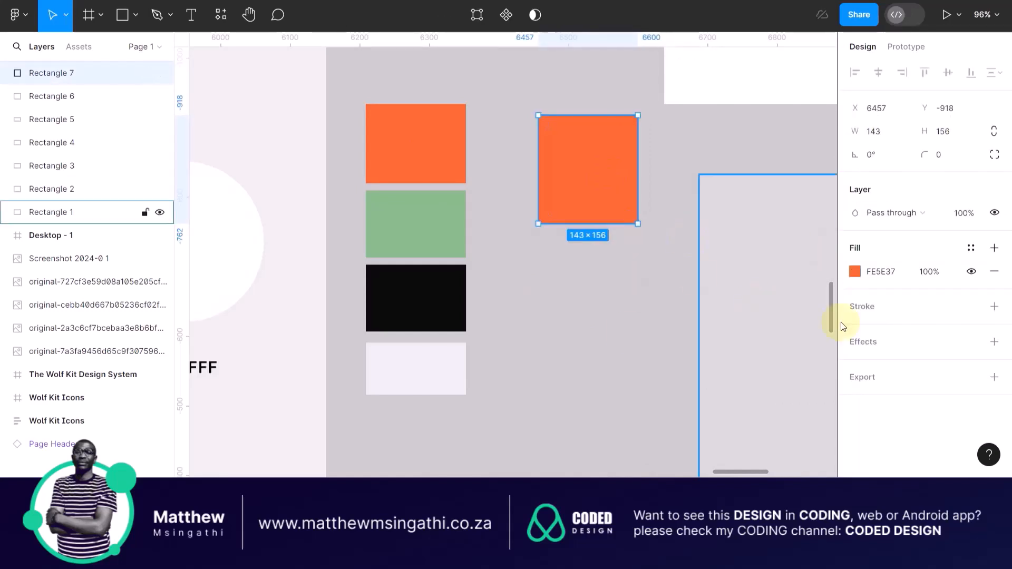
click(642, 319)
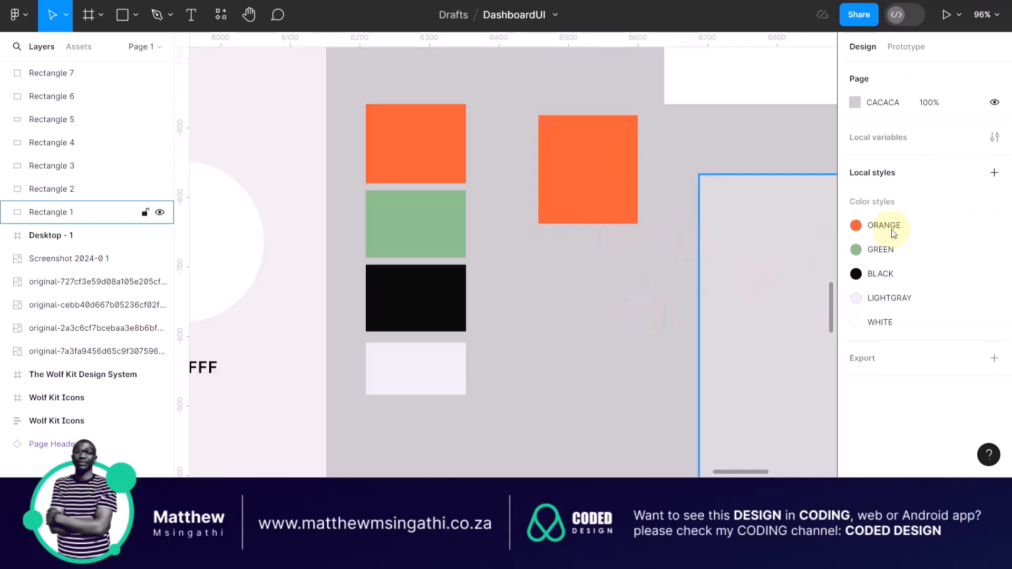
Change the color of the ORANGE color style to the darker shade B64D34
click(859, 229)
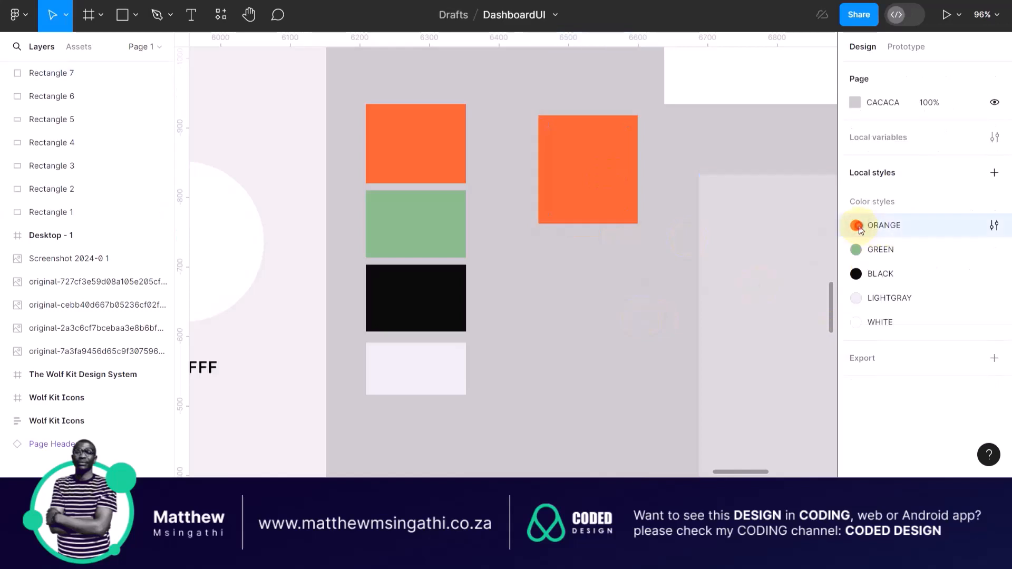
double_click(860, 230)
double_click(858, 229)
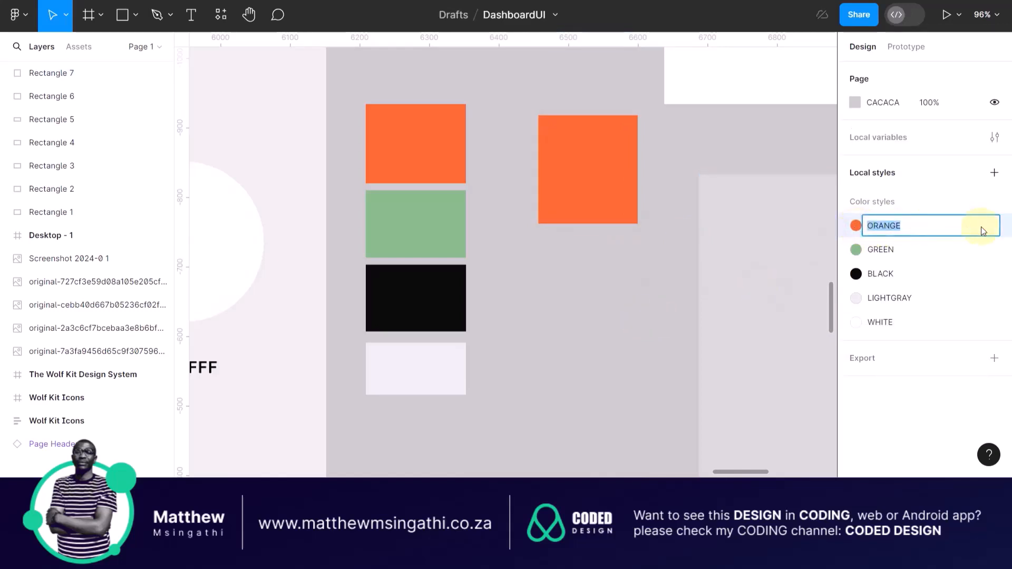
click(994, 249)
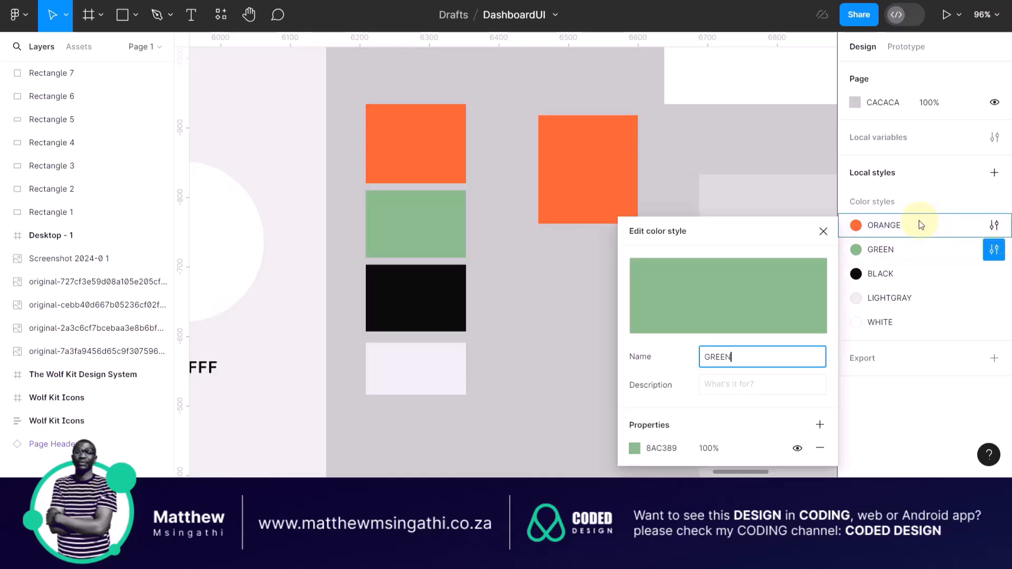
click(996, 228)
click(995, 228)
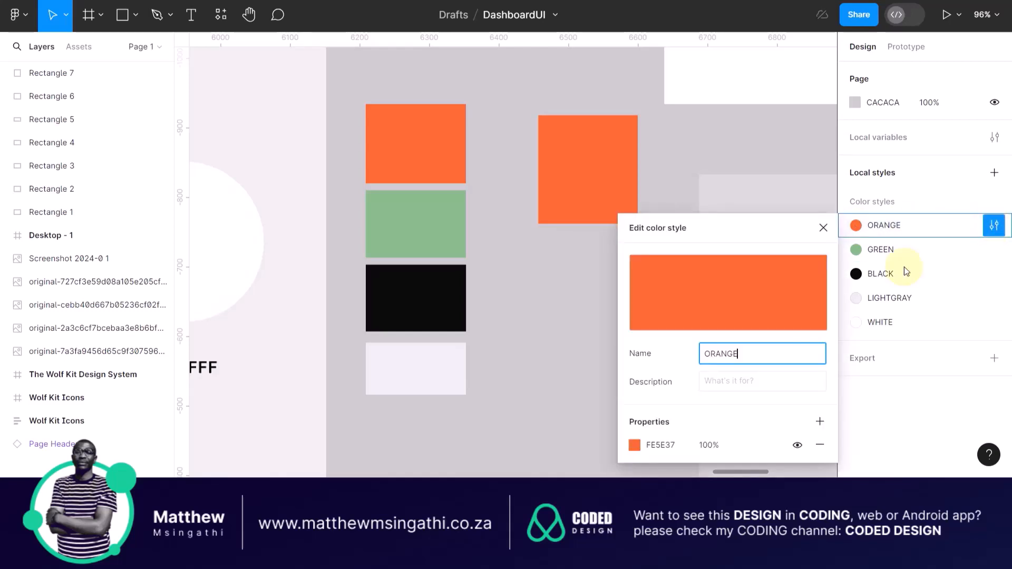
click(682, 449)
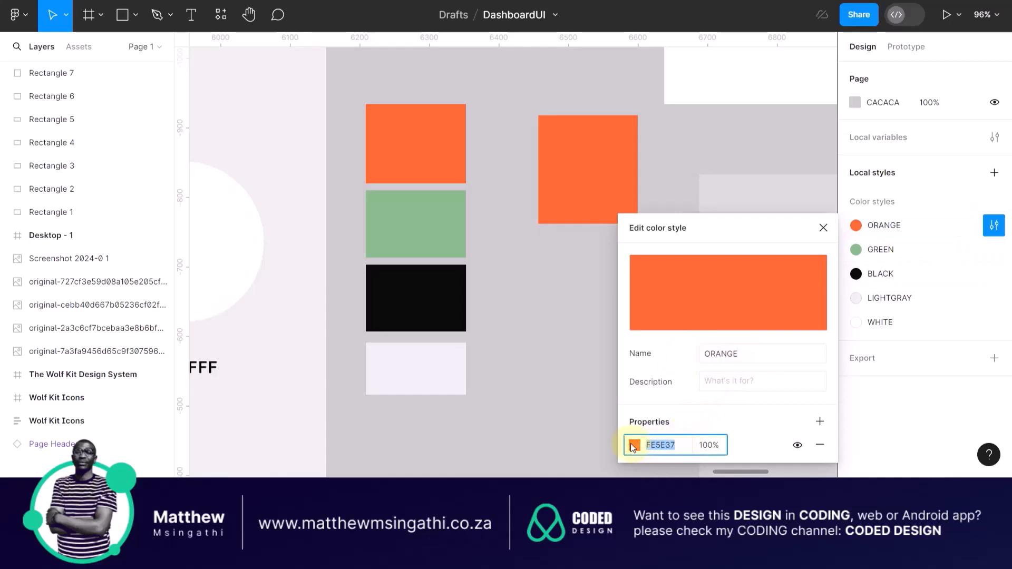
click(718, 414)
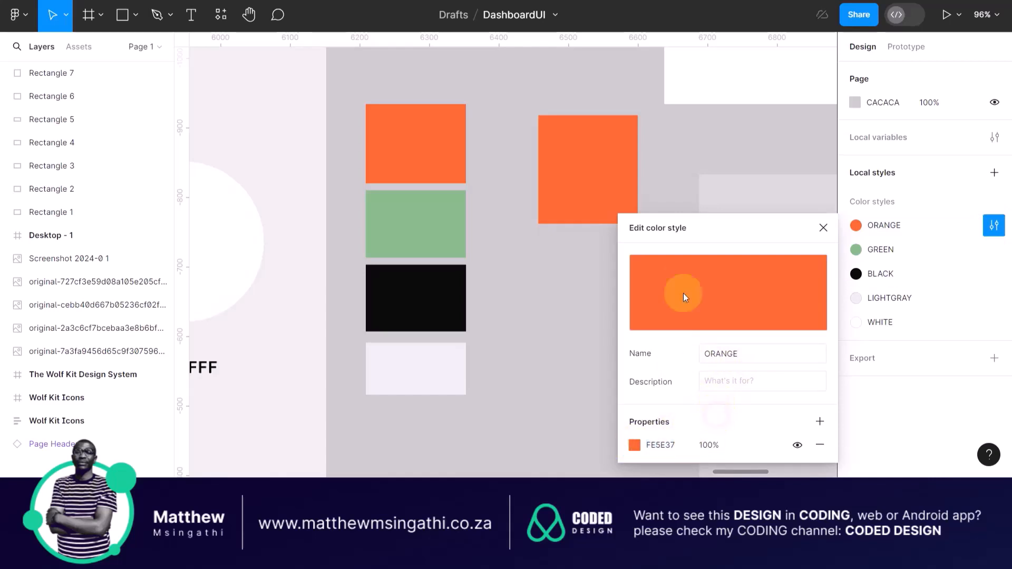
click(663, 447)
click(634, 445)
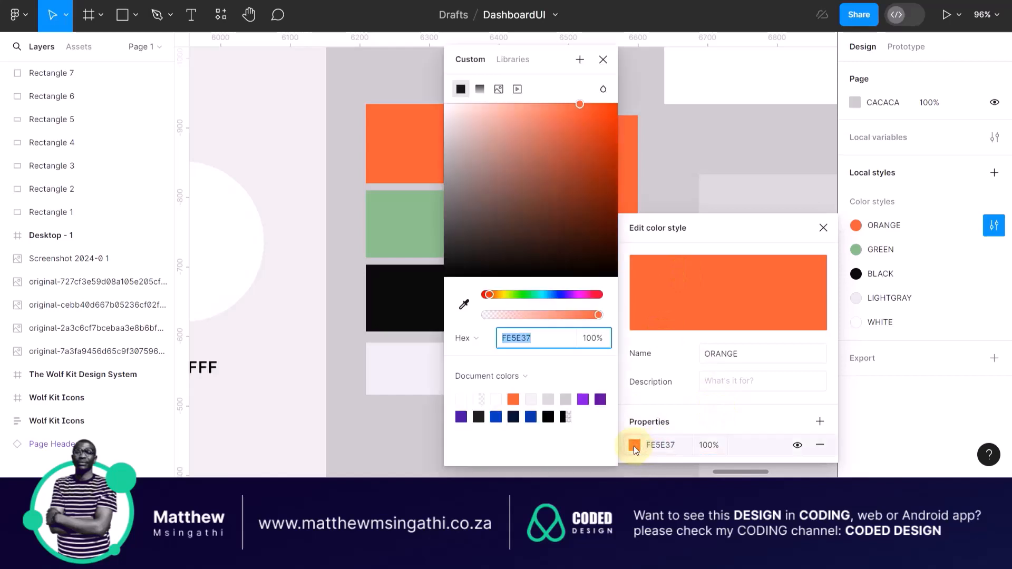
click(568, 157)
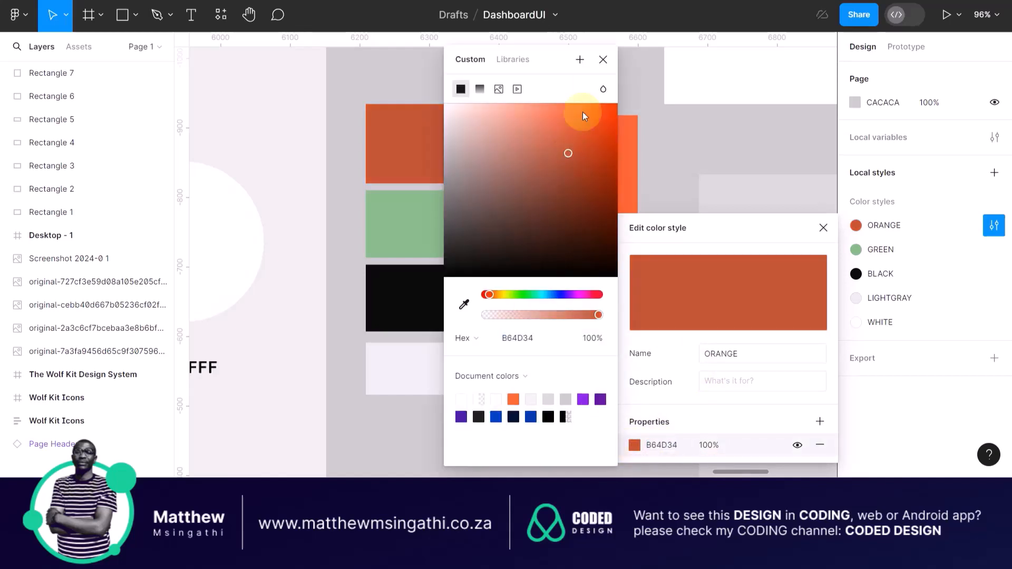
click(603, 59)
Compare the swatch linked to the ORANGE style with the separately filled orange rectangle, and close the style editor
click(443, 131)
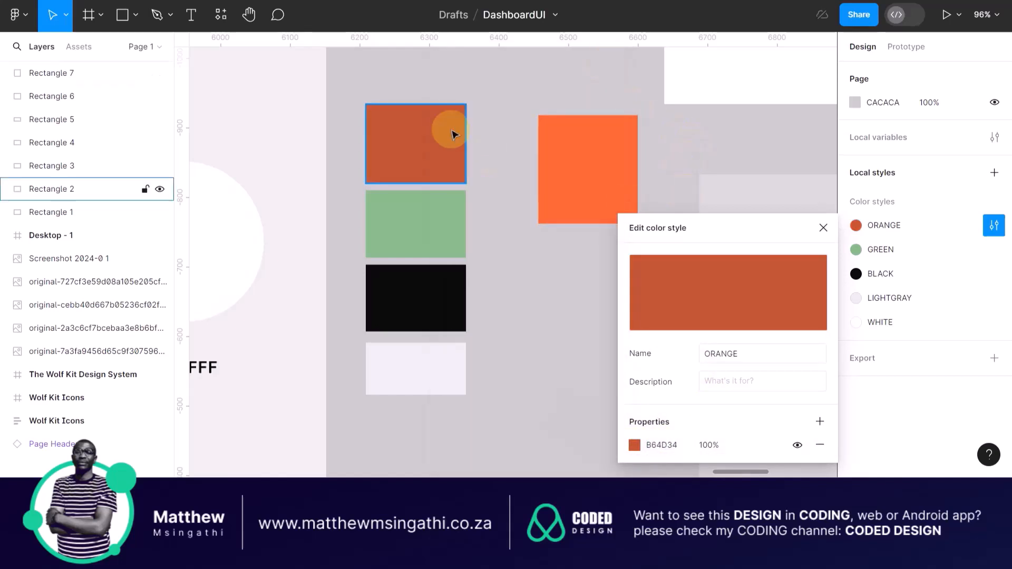
click(563, 138)
click(693, 144)
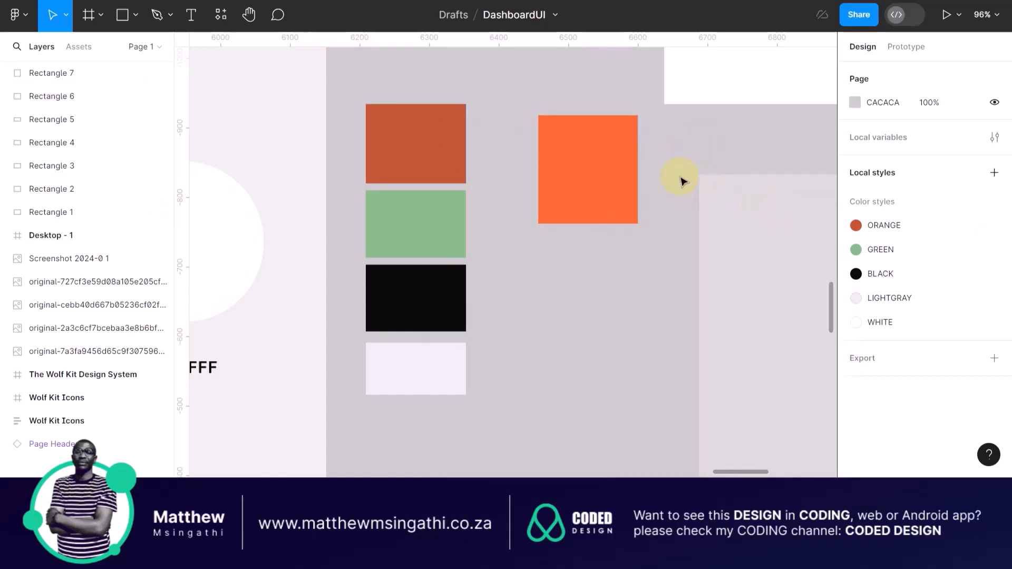
Undo the ORANGE style's color change and delete the extra orange rectangle beside the swatch column
scroll(611, 171, down, 5)
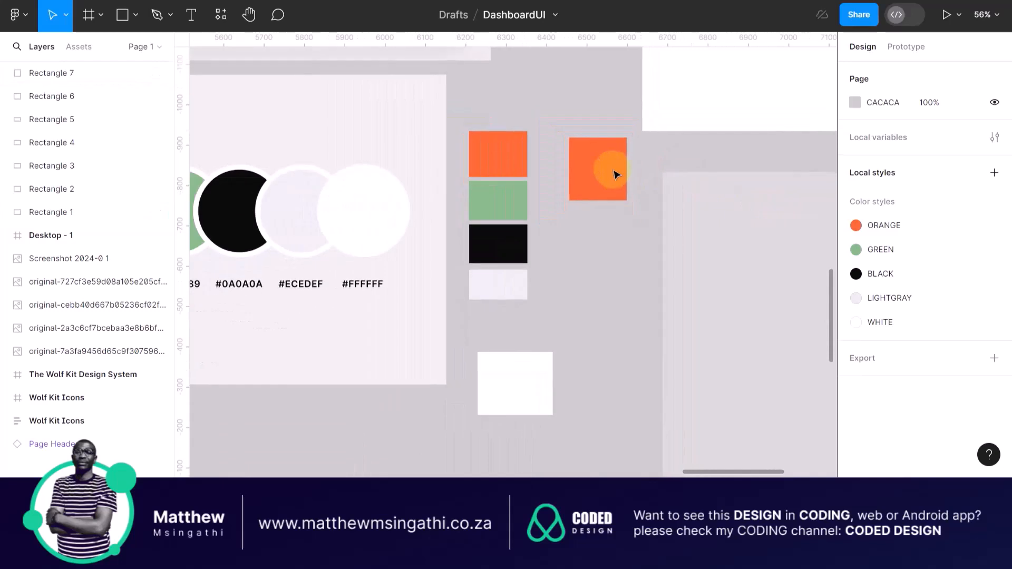
click(615, 175)
key(Delete)
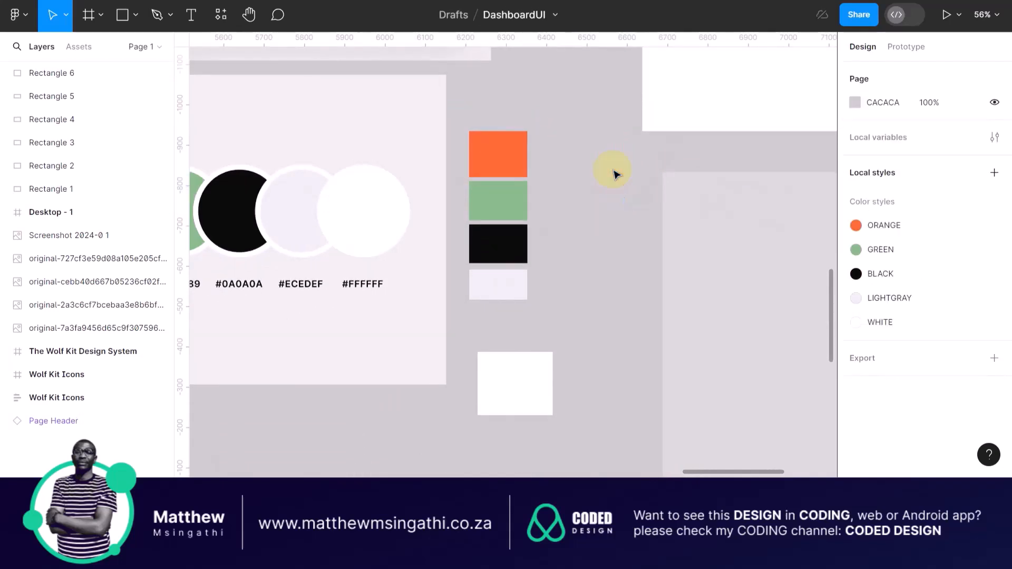
scroll(615, 174, down, 3)
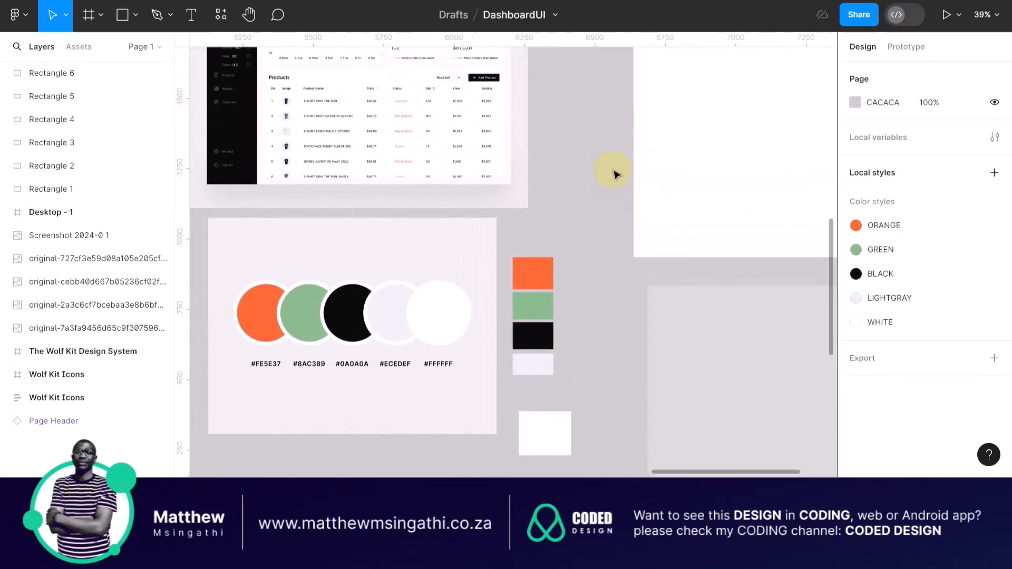
scroll(616, 175, right, 3)
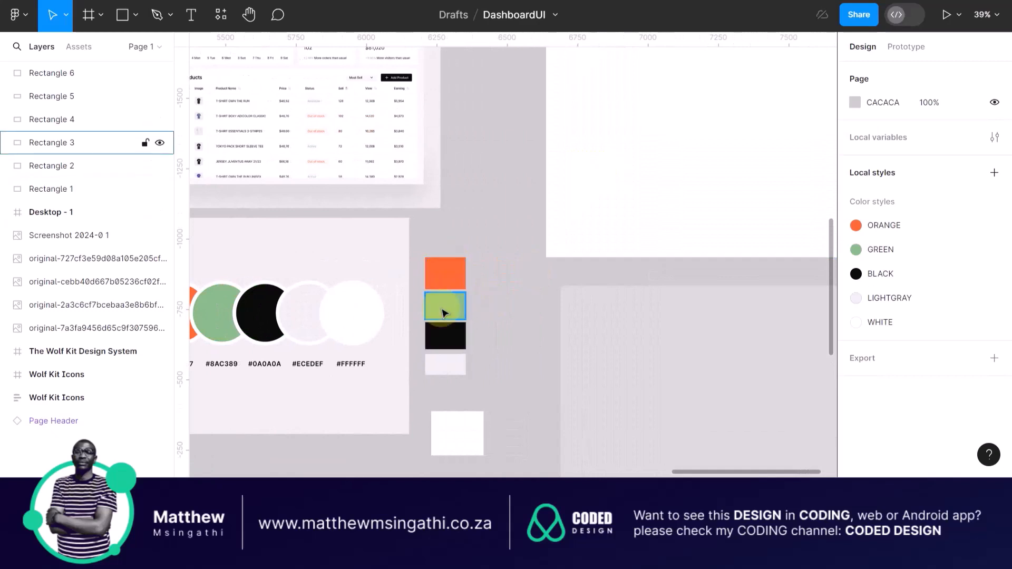